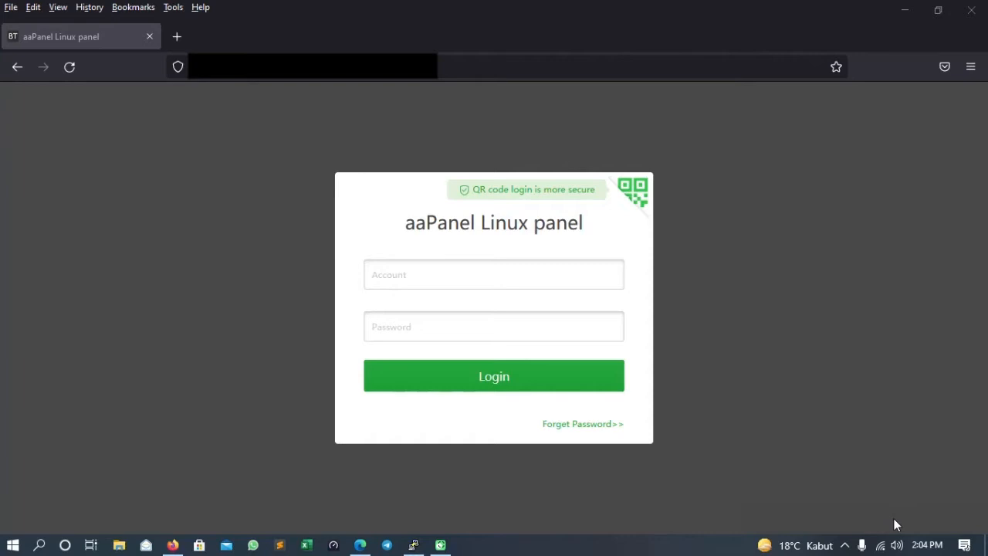
Log in to the panel with the account serverku and its password
{"action": "left_click", "coordinate": [490, 272]}
{"action": "type", "text": "serverku"}
{"action": "key", "text": "Tab"}
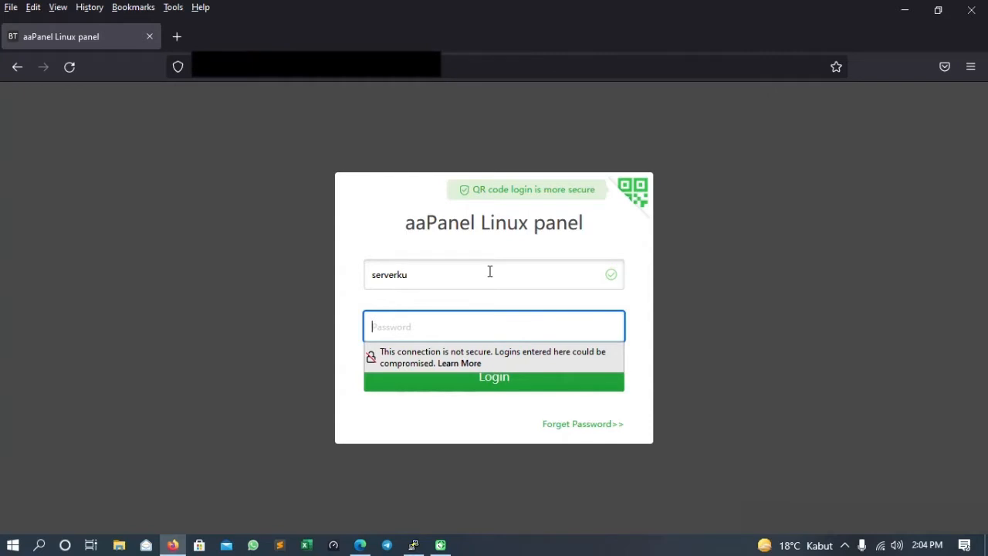
{"action": "type", "text": "•••••••"}
{"action": "key", "text": "Return"}
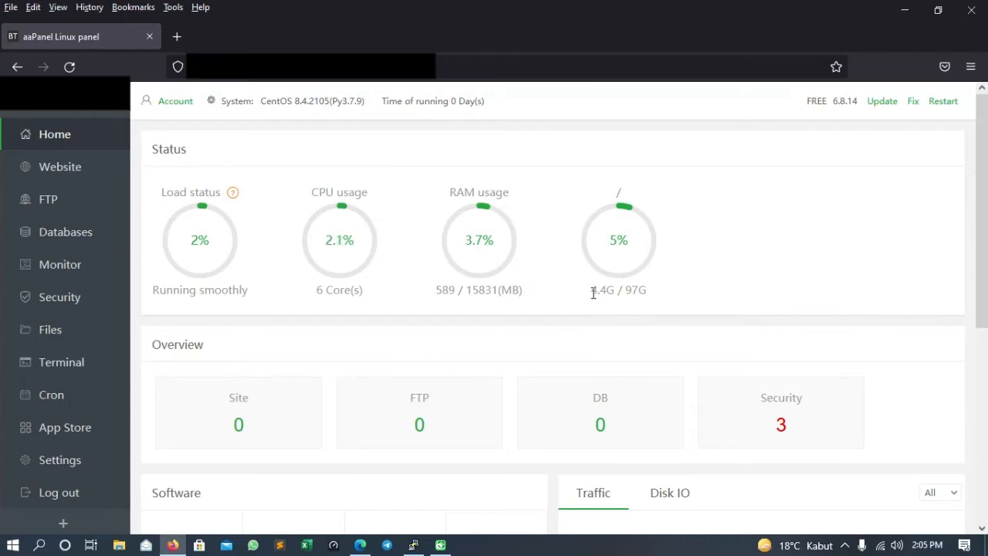
Check the disk usage on the home dashboard and view the website and database managers
{"action": "left_click_drag", "start_coordinate": [590, 290], "coordinate": [615, 291]}
{"action": "left_click", "coordinate": [600, 293]}
{"action": "left_click", "coordinate": [85, 170]}
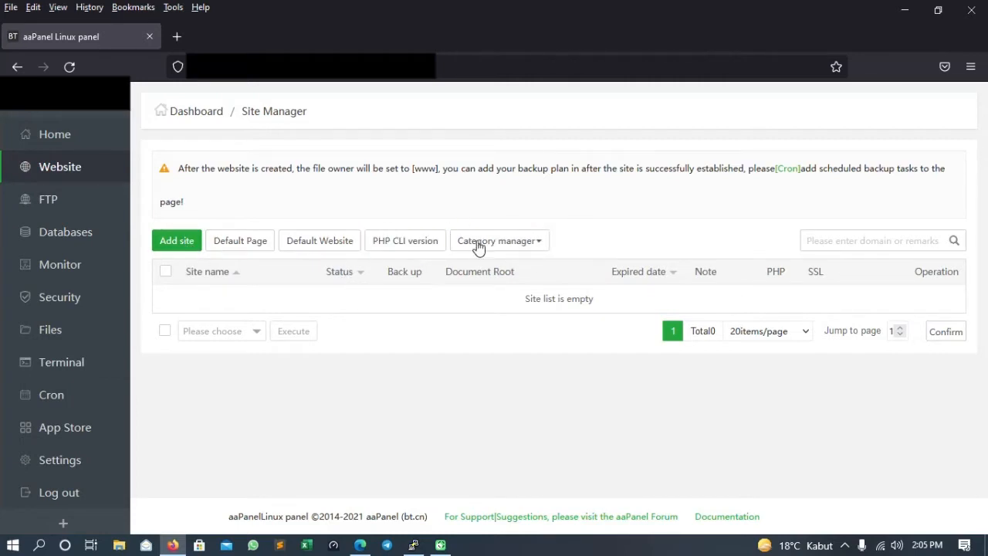
{"action": "left_click", "coordinate": [102, 230]}
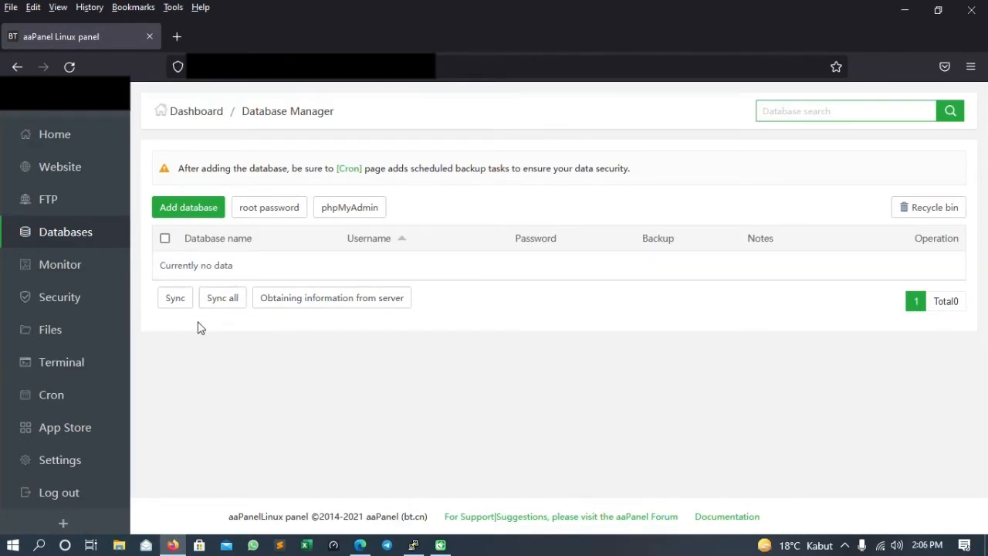
Examine the charts on the system monitor page
{"action": "left_click", "coordinate": [96, 270]}
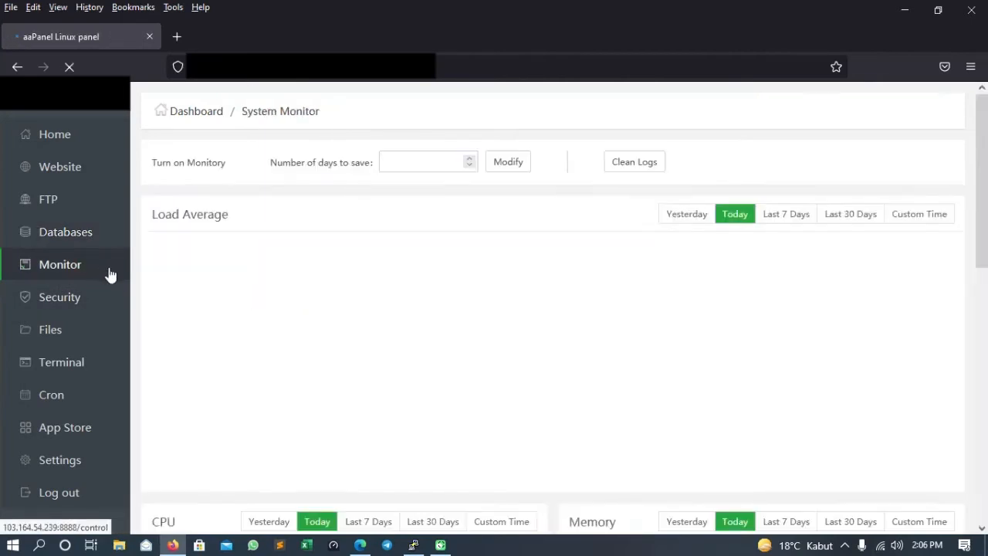
{"action": "scroll", "coordinate": [706, 308], "scroll_direction": "down", "scroll_amount": 5}
{"action": "left_click", "coordinate": [706, 309]}
{"action": "scroll", "coordinate": [707, 317], "scroll_direction": "down", "scroll_amount": 3}
{"action": "scroll", "coordinate": [705, 314], "scroll_direction": "up", "scroll_amount": 10}
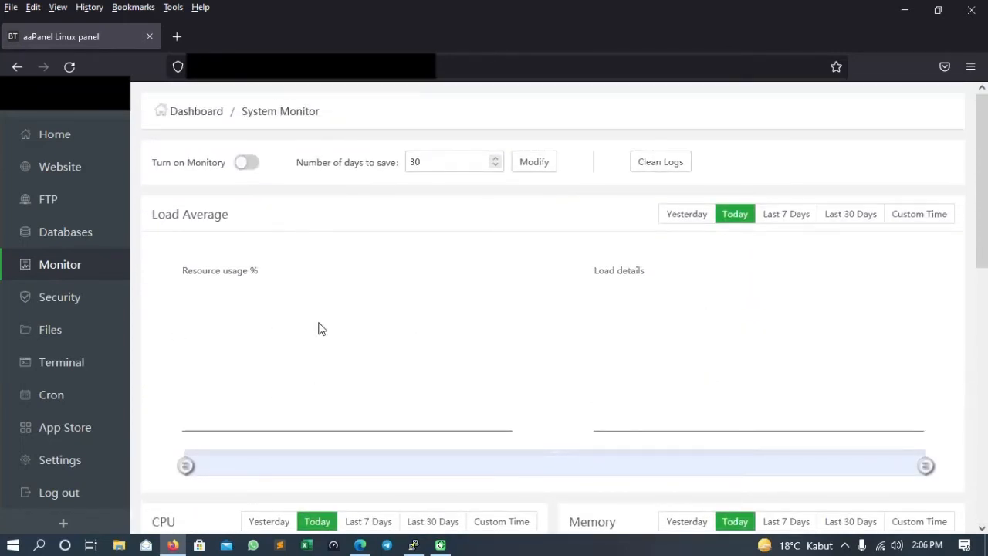
Look through the system security, files, terminal and cron job pages
{"action": "left_click", "coordinate": [96, 307]}
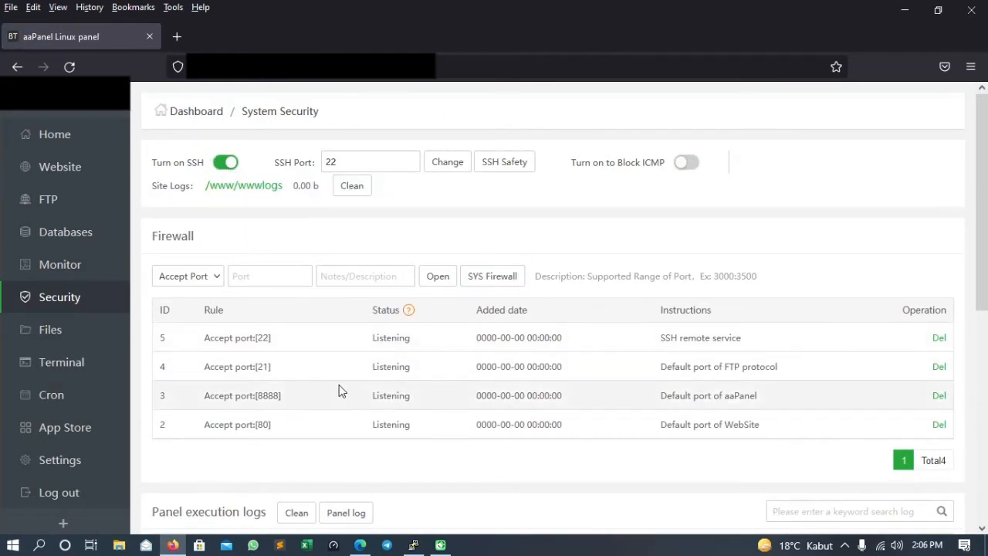
{"action": "left_click", "coordinate": [100, 339]}
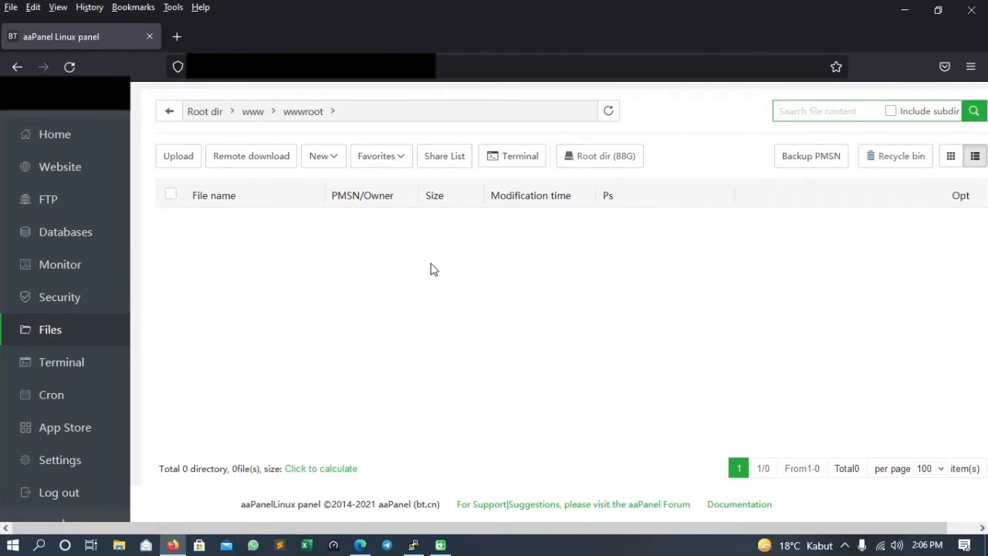
{"action": "left_click", "coordinate": [109, 368]}
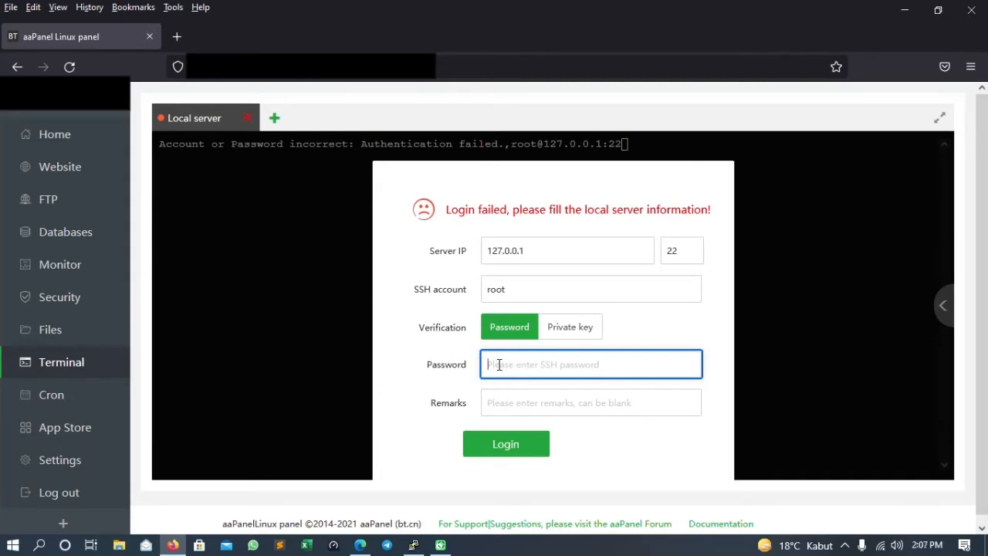
{"action": "left_click", "coordinate": [68, 395]}
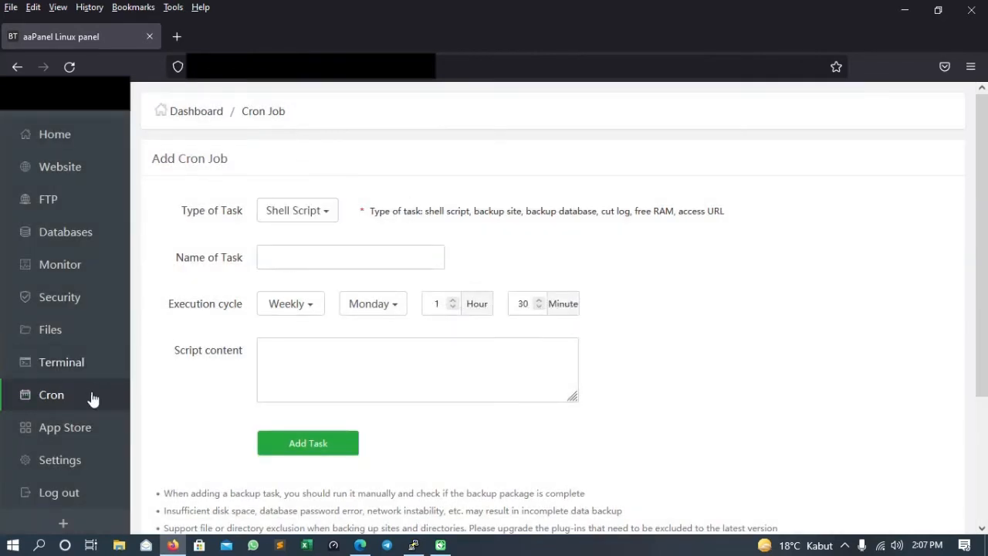
Browse the software list in the app store and view the panel settings
{"action": "left_click", "coordinate": [77, 438]}
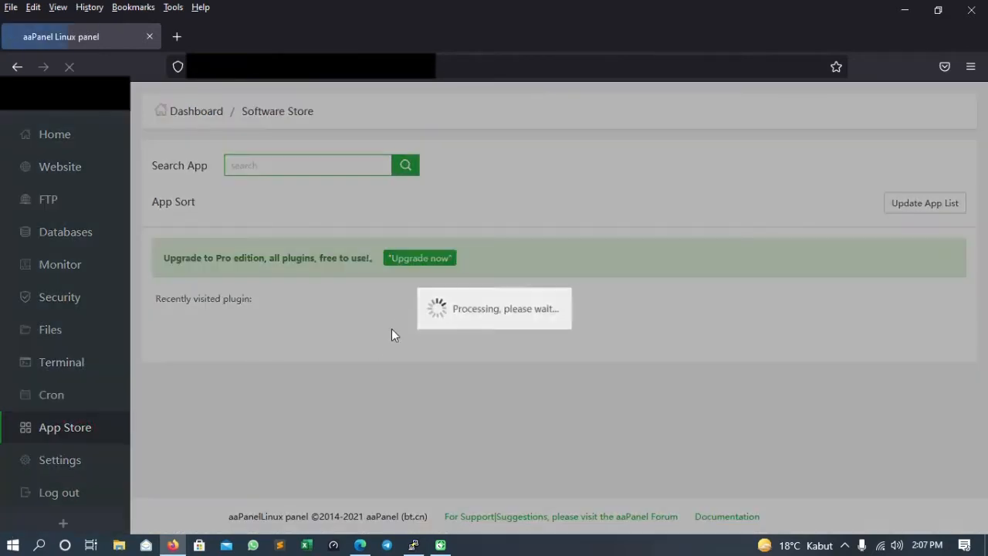
{"action": "scroll", "coordinate": [363, 285], "scroll_direction": "down", "scroll_amount": 4}
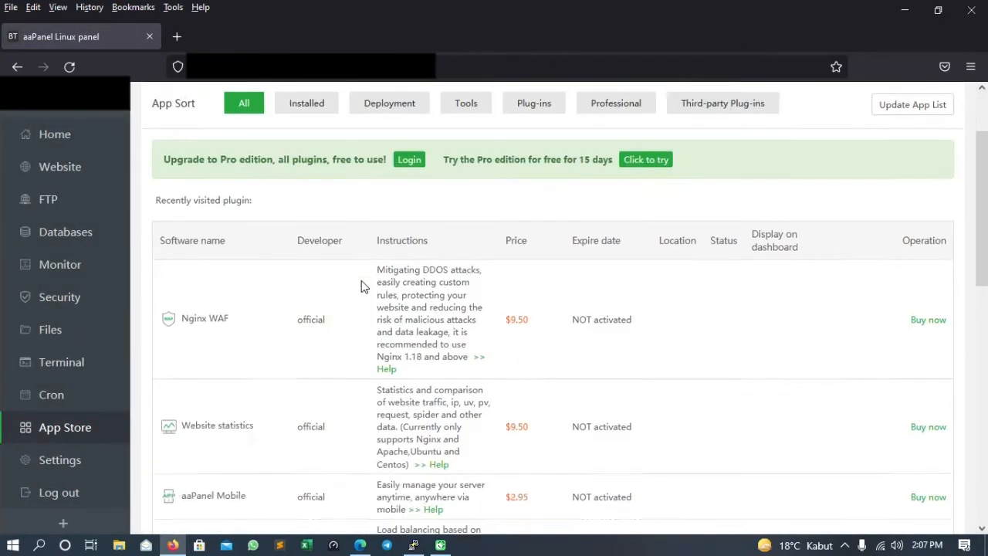
{"action": "scroll", "coordinate": [362, 280], "scroll_direction": "up", "scroll_amount": 4}
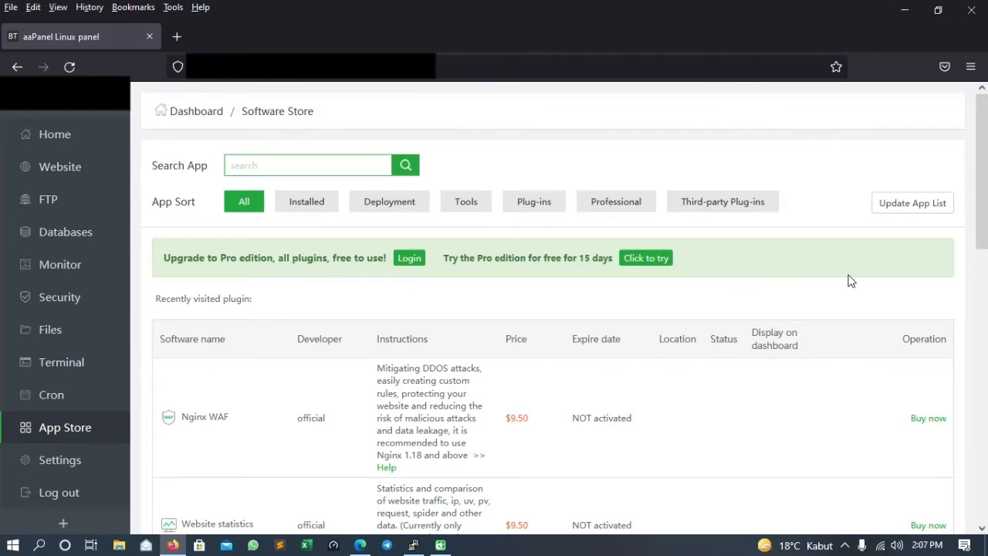
{"action": "scroll", "coordinate": [388, 345], "scroll_direction": "down", "scroll_amount": 6}
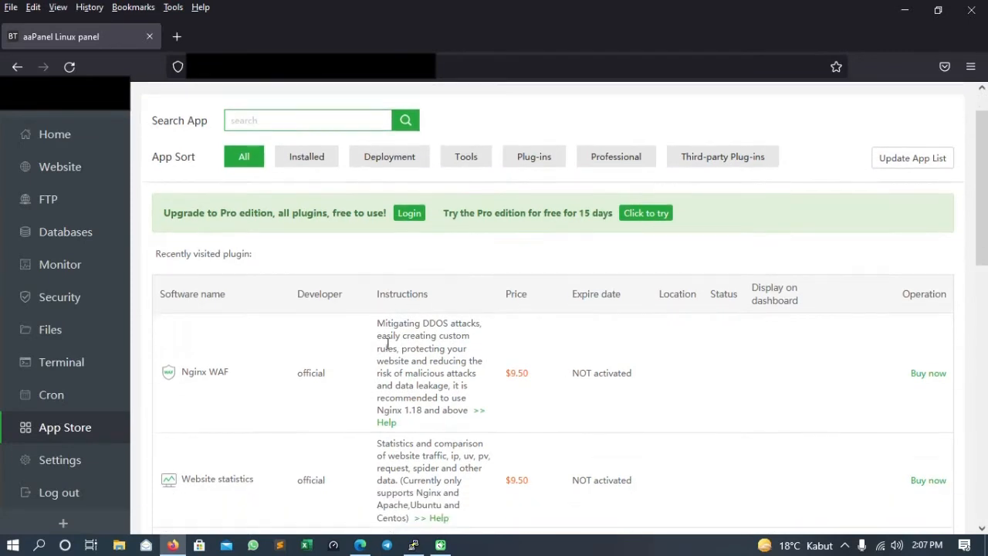
{"action": "scroll", "coordinate": [388, 345], "scroll_direction": "up", "scroll_amount": 4}
{"action": "scroll", "coordinate": [387, 345], "scroll_direction": "up", "scroll_amount": 2}
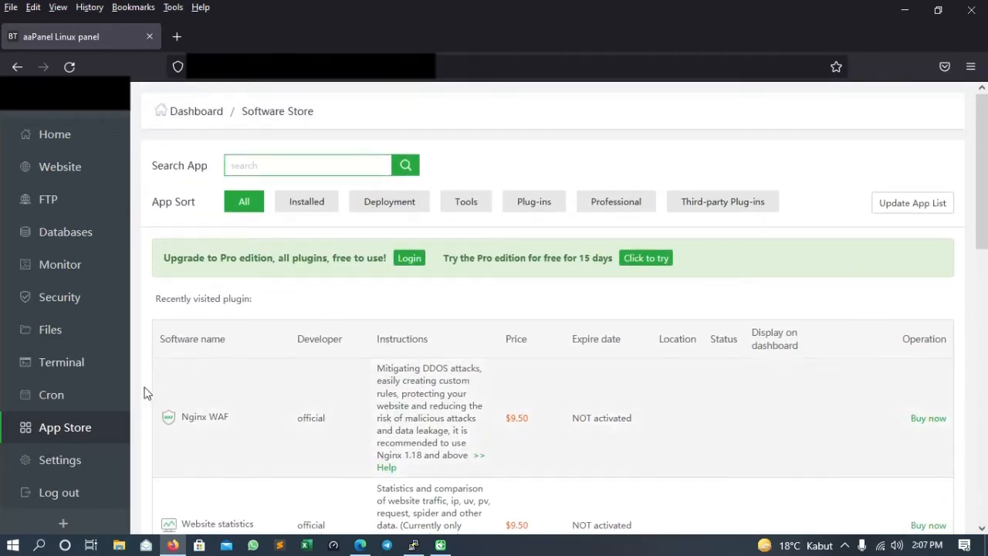
{"action": "left_click", "coordinate": [60, 460]}
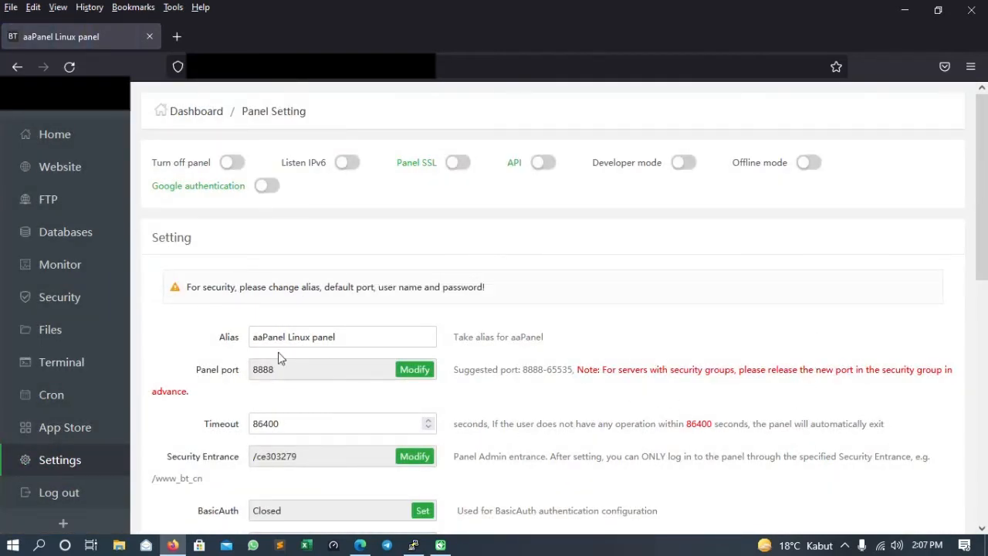
Open the security risk report from the home overview, retest the server's risks and close the report
{"action": "left_click", "coordinate": [82, 145]}
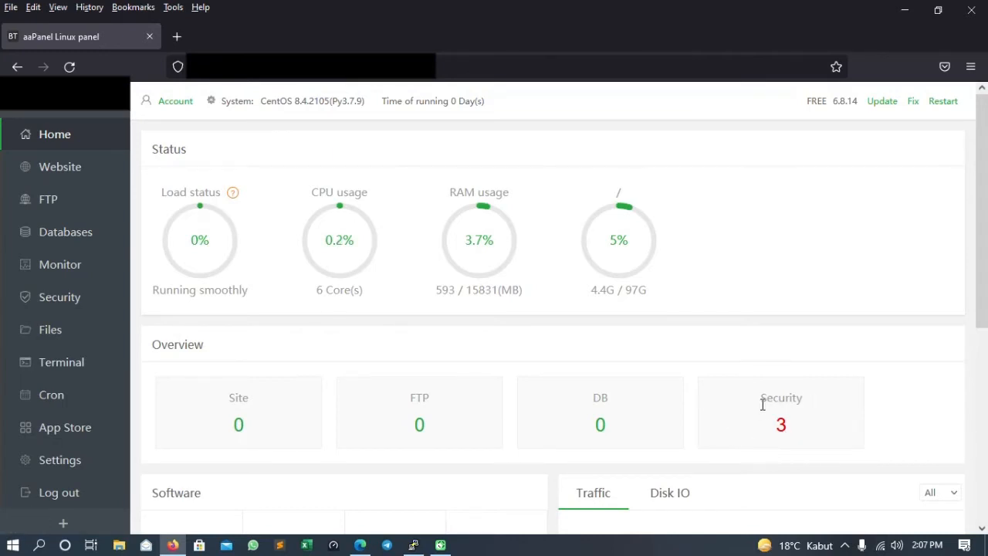
{"action": "left_click_drag", "start_coordinate": [761, 380], "coordinate": [803, 391]}
{"action": "left_click", "coordinate": [778, 437]}
{"action": "left_click", "coordinate": [782, 426]}
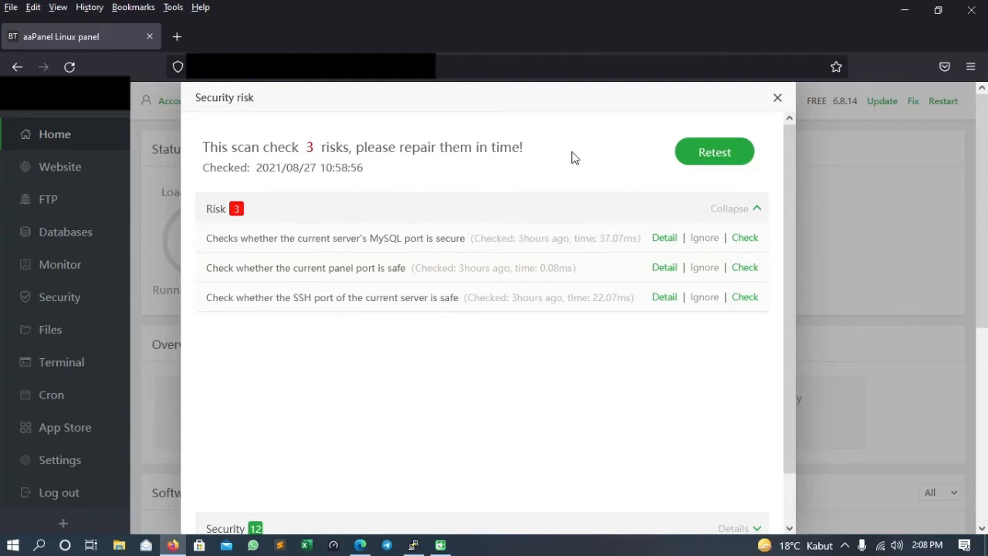
{"action": "left_click", "coordinate": [717, 155]}
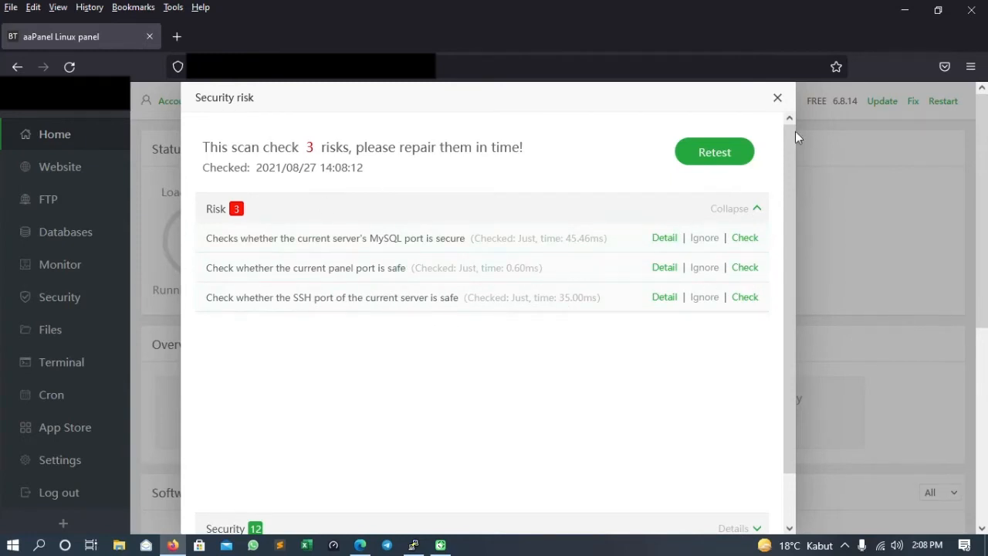
{"action": "left_click", "coordinate": [778, 98]}
Expand the MySQL port risk's details in the security risk report and copy the suggested plug-in name Fail2ban
{"action": "left_click", "coordinate": [83, 143]}
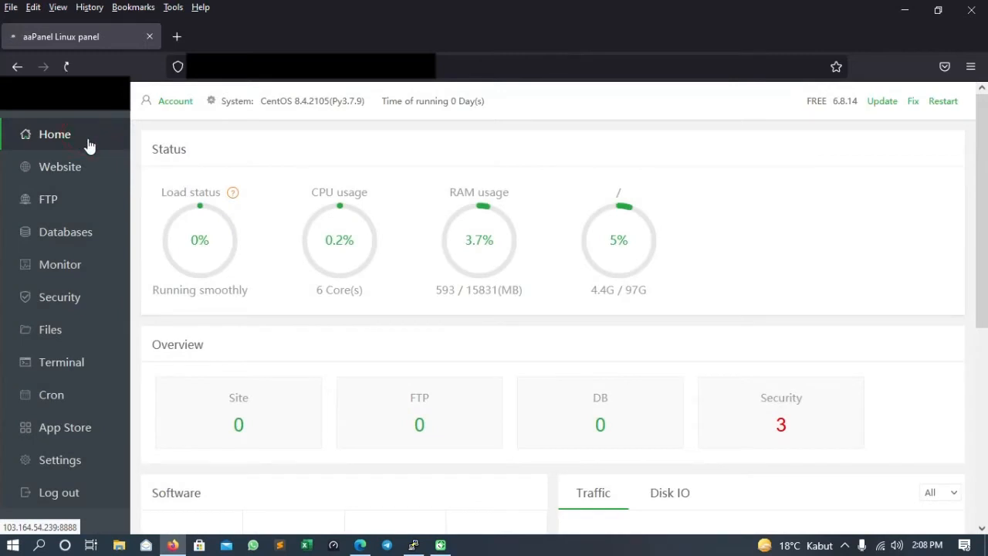
{"action": "left_click", "coordinate": [782, 427]}
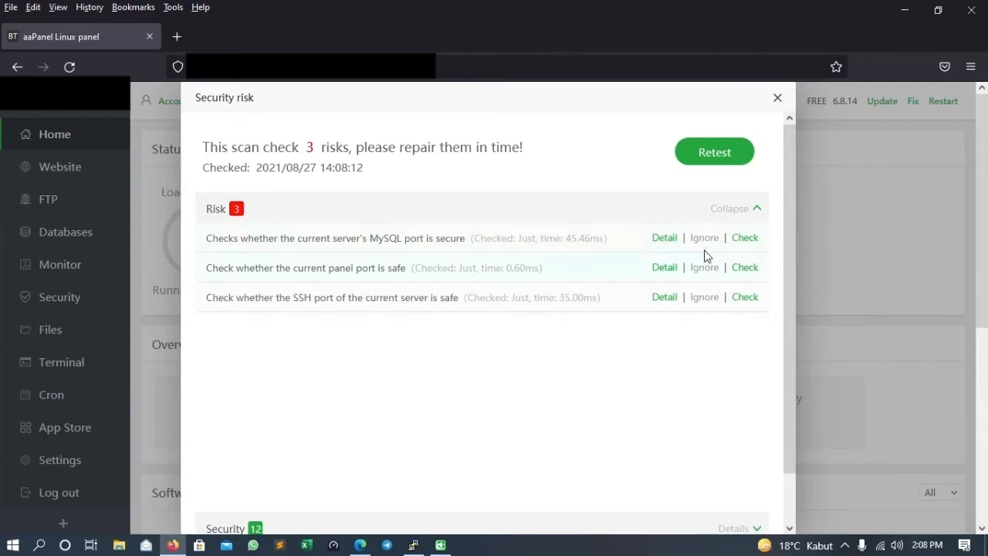
{"action": "left_click", "coordinate": [662, 239]}
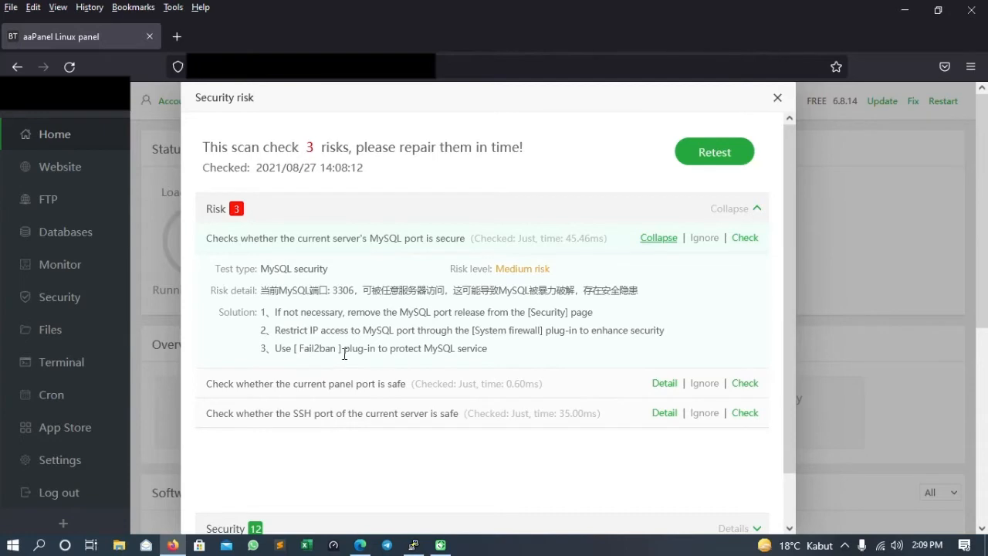
{"action": "left_click_drag", "start_coordinate": [299, 349], "coordinate": [330, 350]}
{"action": "right_click", "coordinate": [317, 348]}
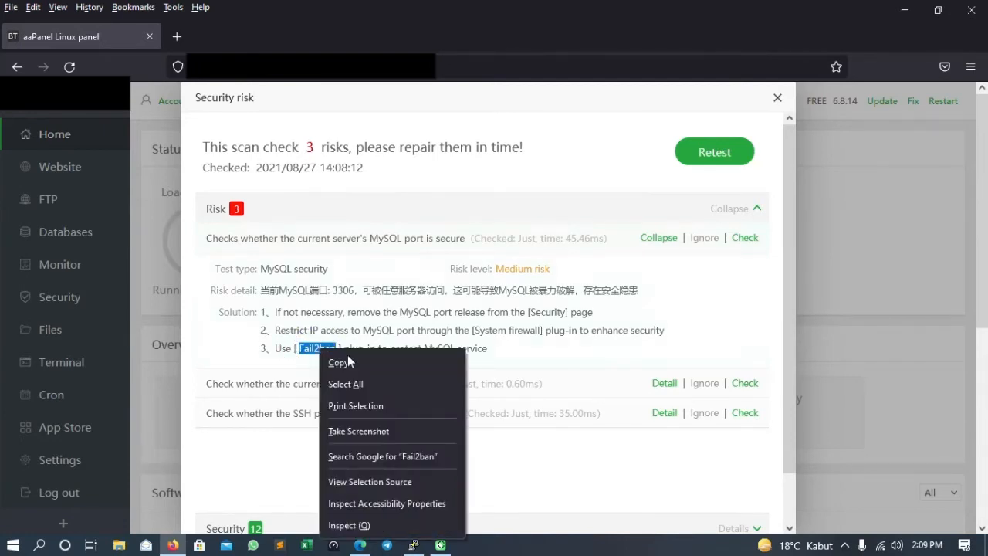
{"action": "left_click", "coordinate": [352, 361]}
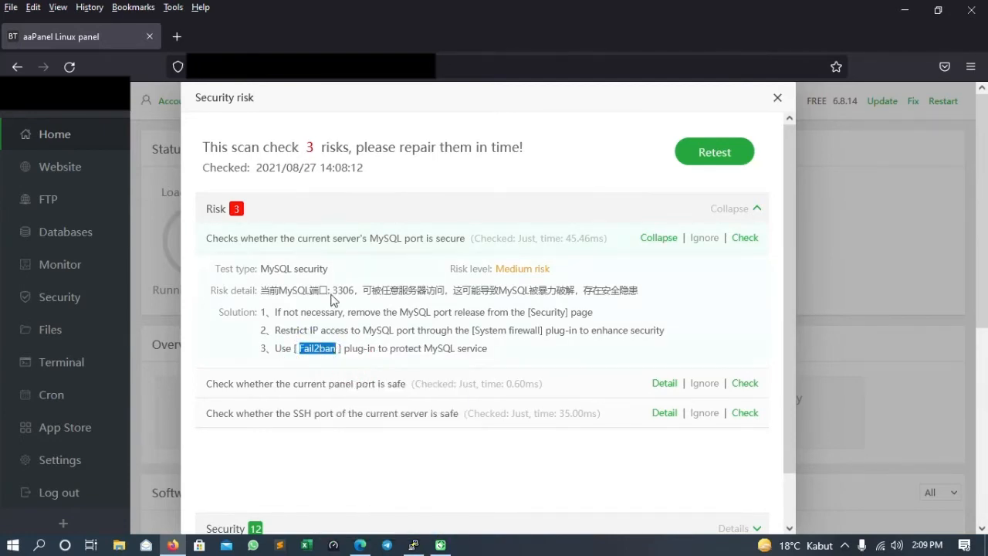
{"action": "left_click", "coordinate": [662, 239]}
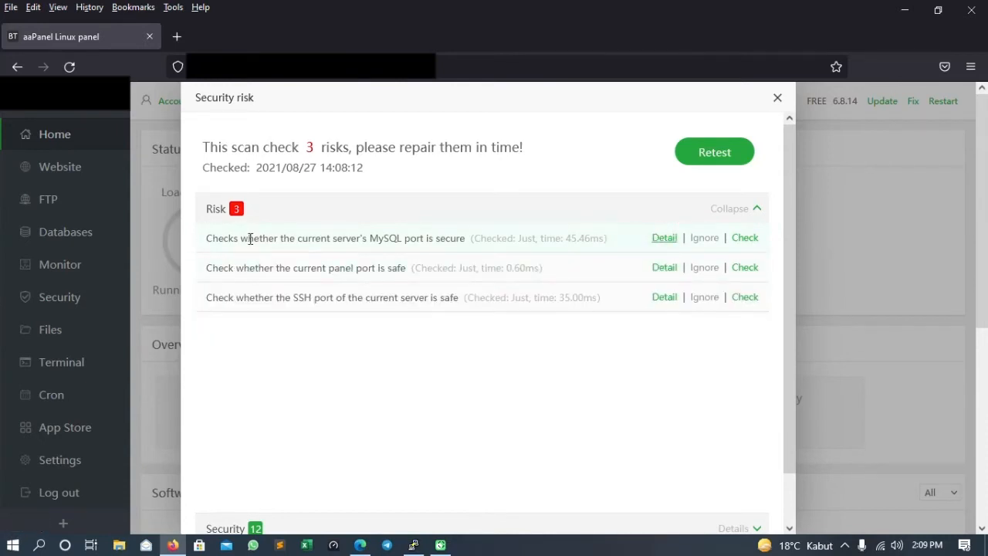
{"action": "left_click", "coordinate": [664, 239]}
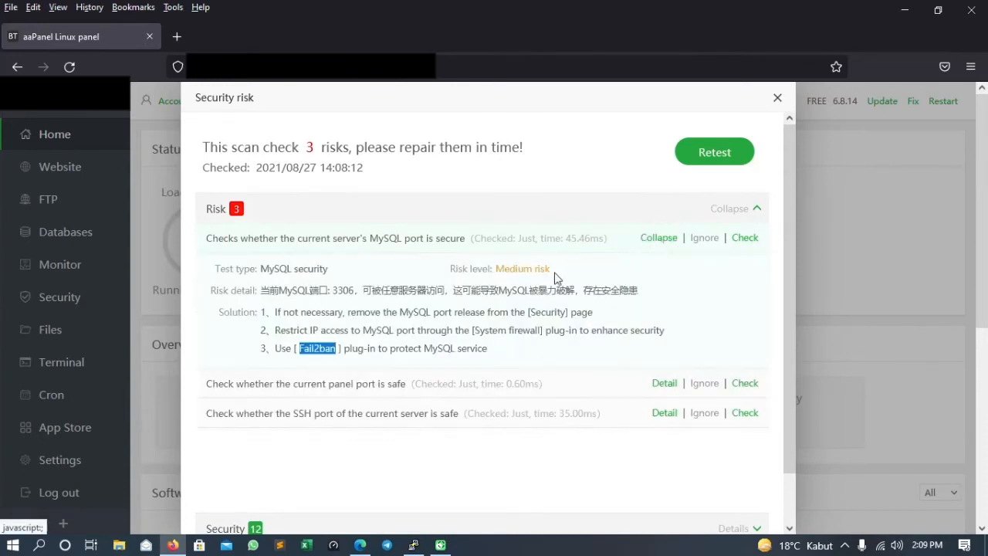
{"action": "right_click", "coordinate": [331, 354]}
{"action": "left_click", "coordinate": [344, 369]}
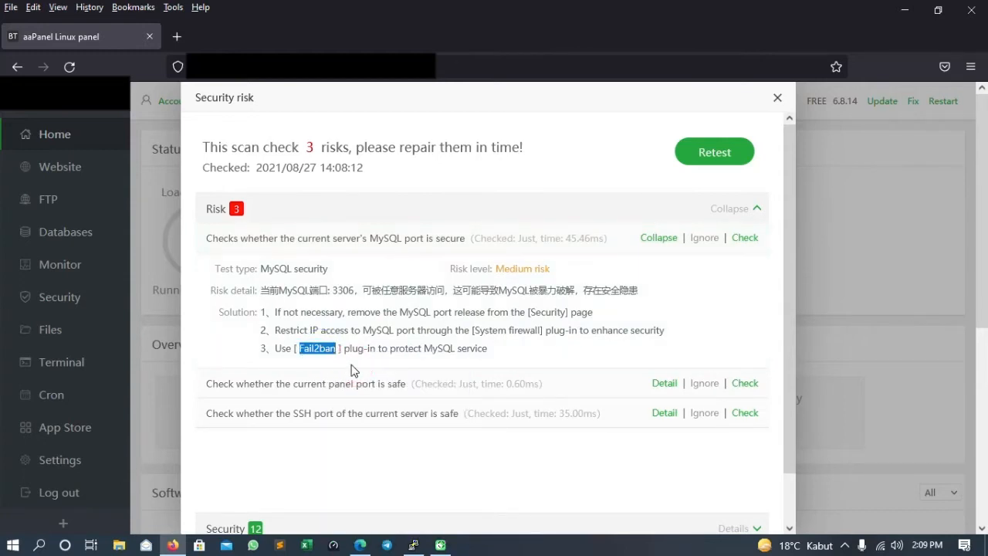
{"action": "left_click", "coordinate": [776, 98]}
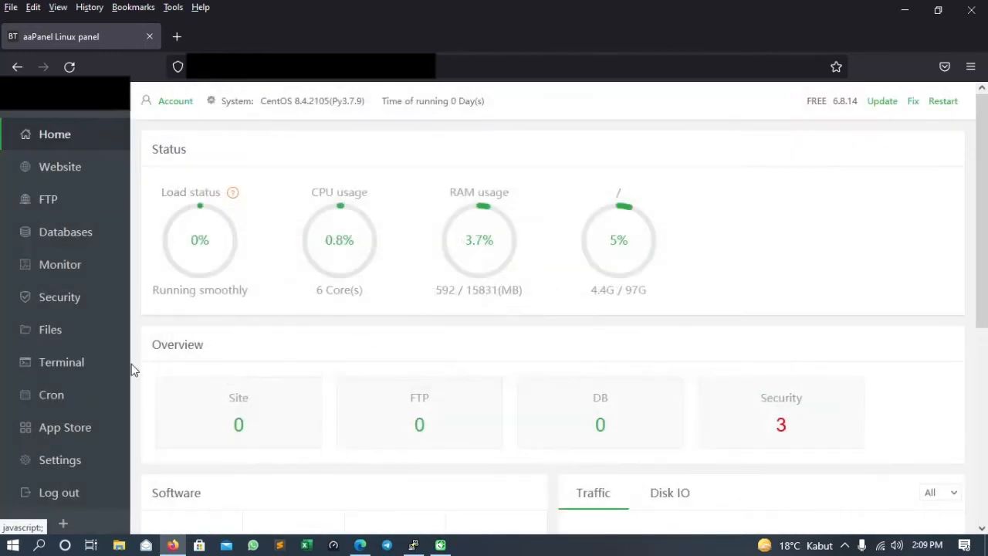
Search the app store for Fail2ban and install the Fail2ban Manager plug-in
{"action": "left_click", "coordinate": [85, 435]}
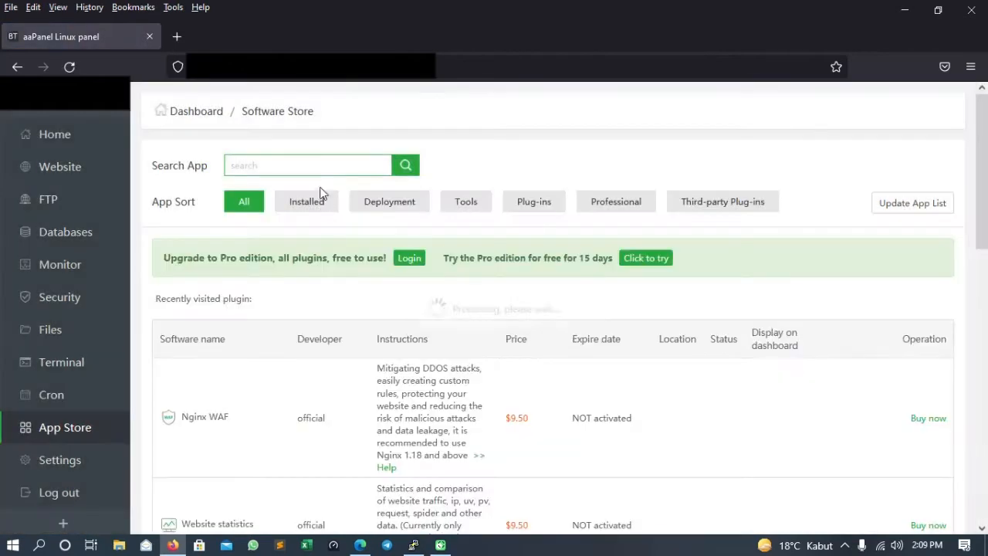
{"action": "left_click", "coordinate": [314, 162]}
{"action": "right_click", "coordinate": [315, 163]}
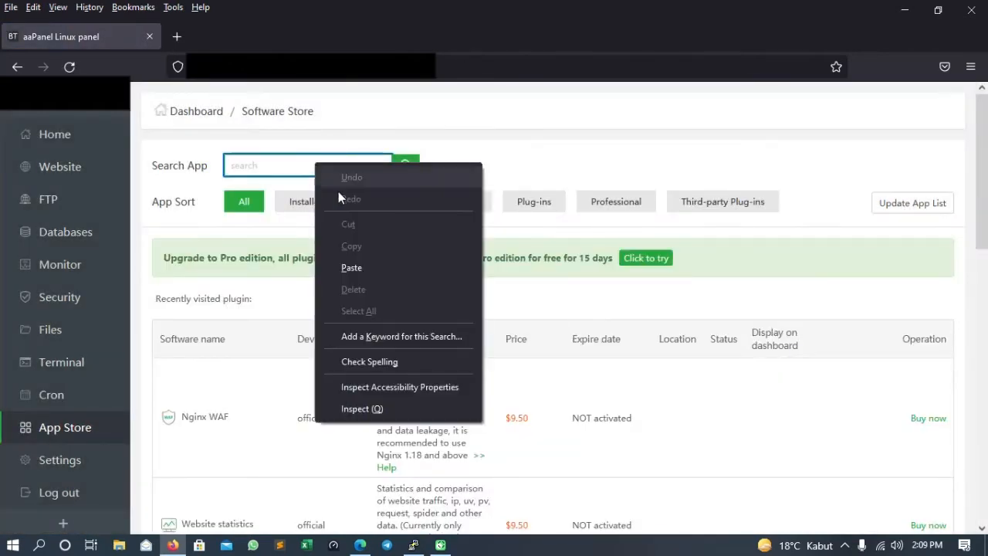
{"action": "left_click", "coordinate": [349, 264]}
{"action": "left_click", "coordinate": [408, 165]}
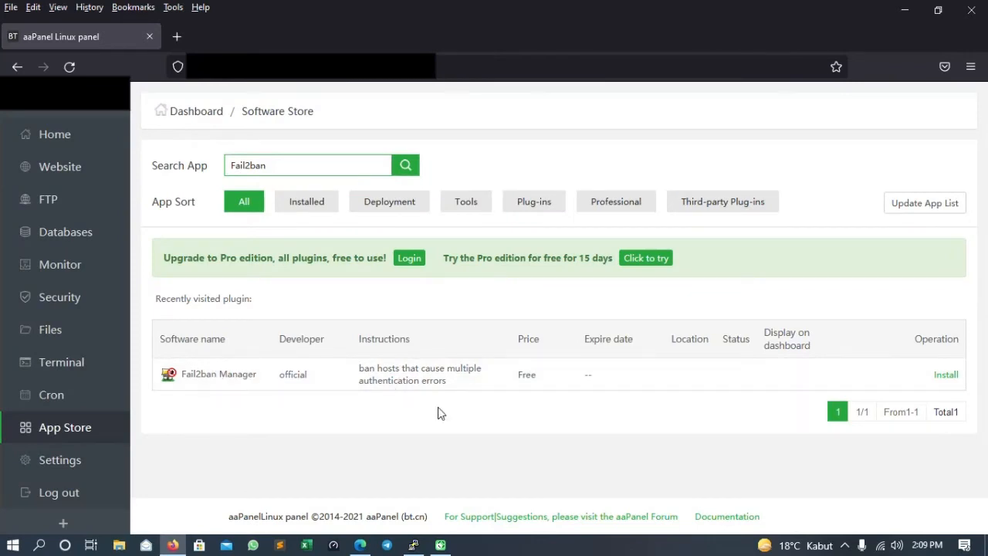
{"action": "left_click", "coordinate": [953, 379]}
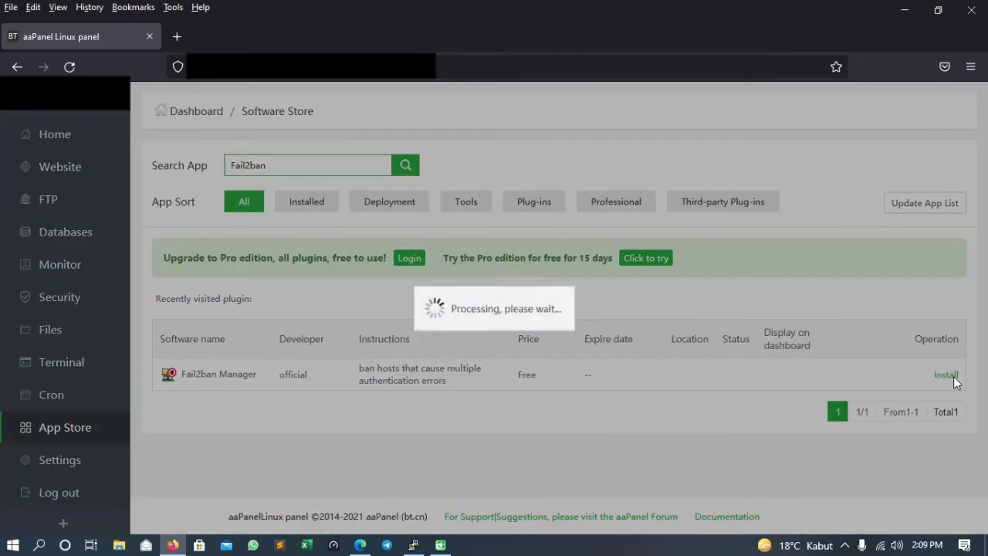
{"action": "left_click", "coordinate": [607, 357]}
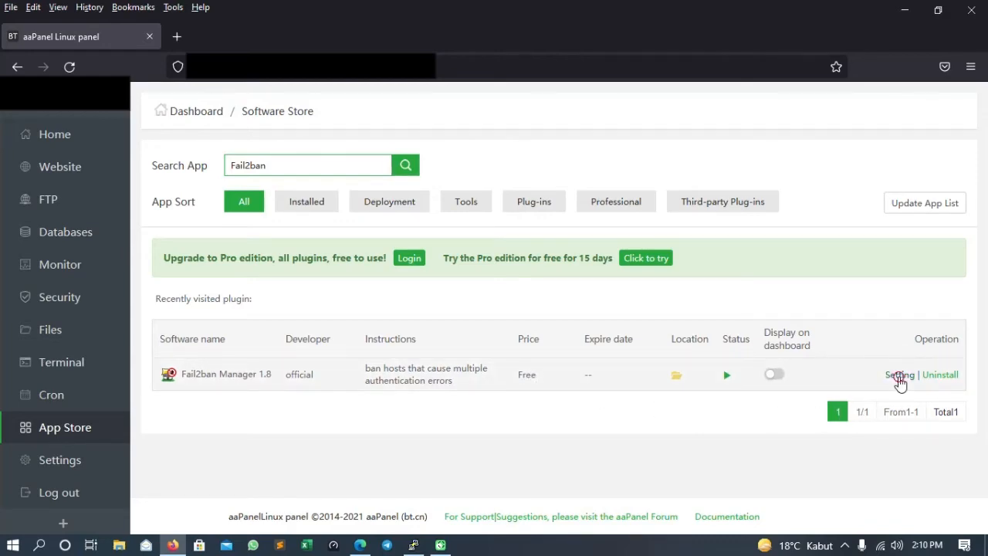
Open the Fail2ban Manager settings and view the server protection rules
{"action": "left_click", "coordinate": [900, 375]}
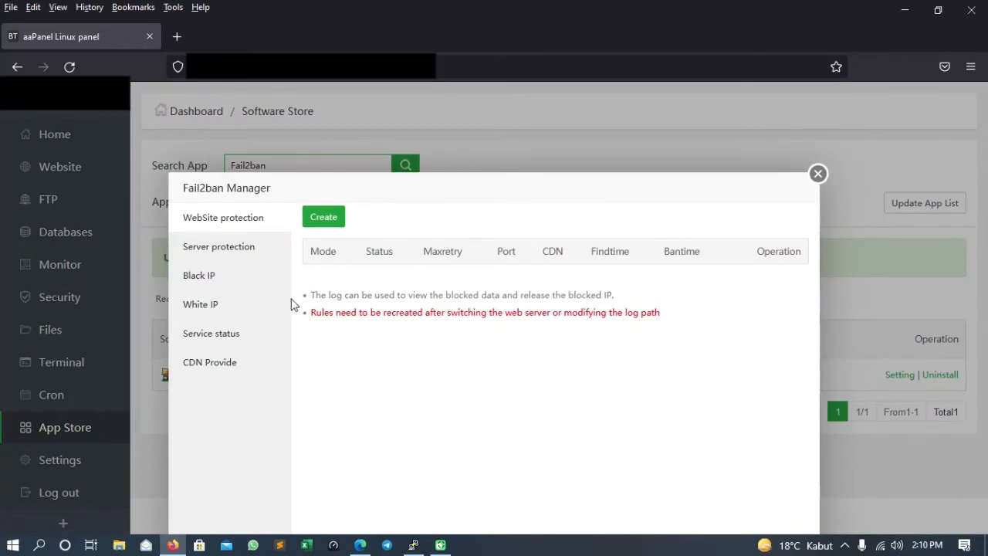
{"action": "left_click", "coordinate": [215, 252]}
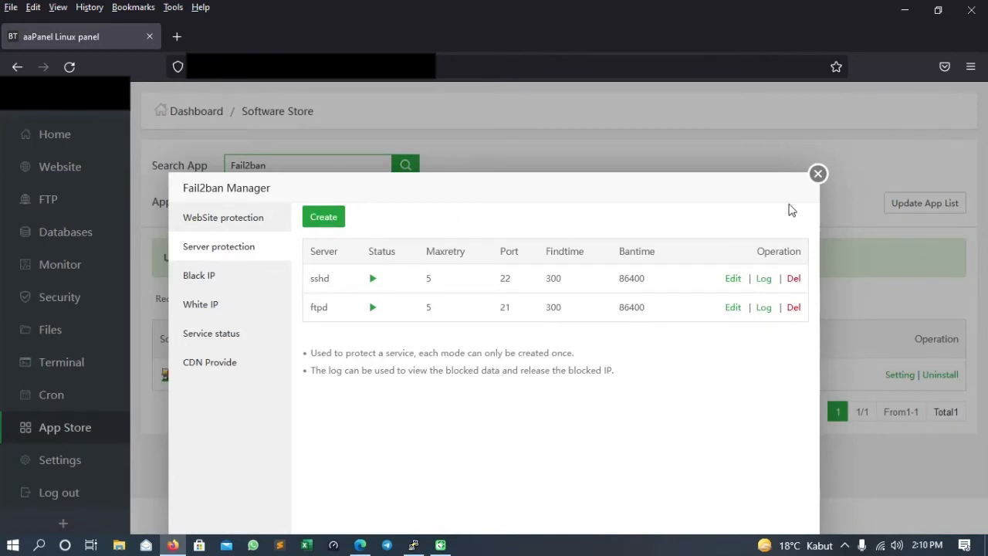
Close the Fail2ban Manager settings, review the security risk report from the home overview and close it
{"action": "left_click", "coordinate": [818, 173]}
{"action": "left_click", "coordinate": [87, 147]}
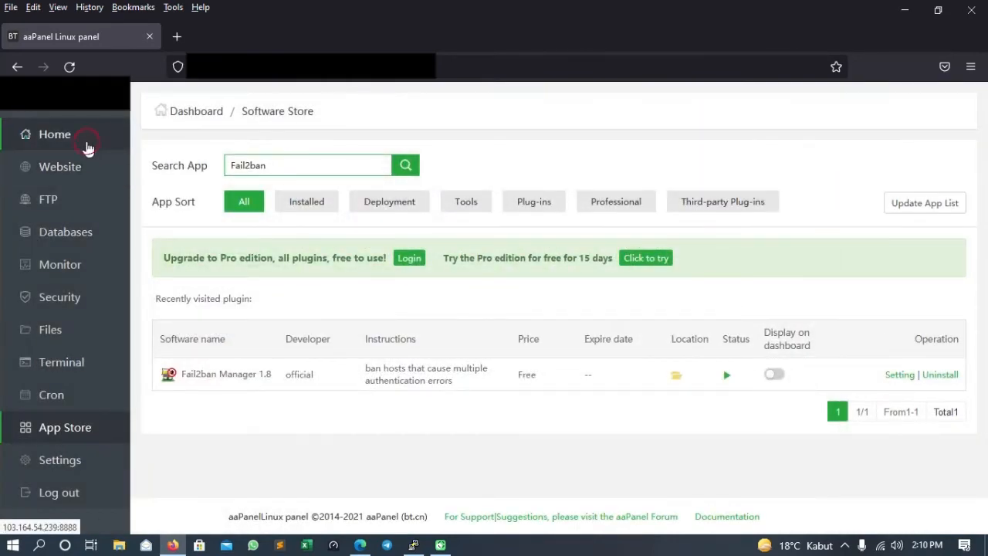
{"action": "left_click", "coordinate": [782, 429]}
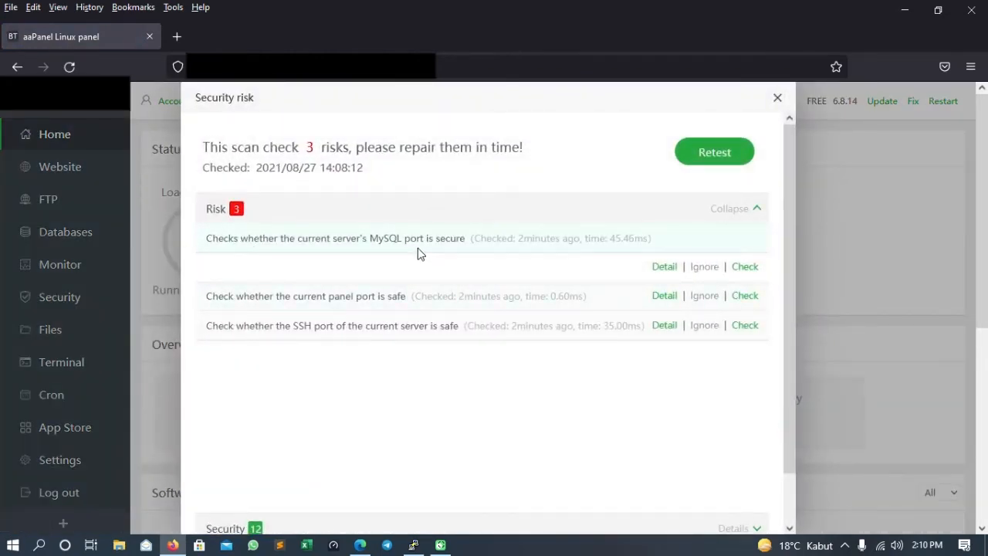
{"action": "left_click", "coordinate": [777, 98]}
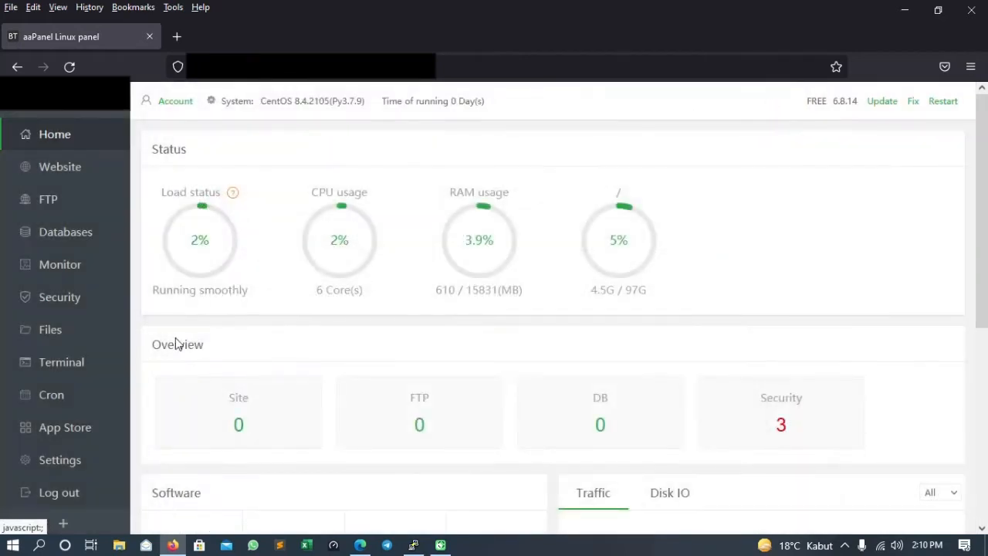
Open the Fail2ban Manager settings from the app store's installed apps and show the server protection rules
{"action": "left_click", "coordinate": [99, 442]}
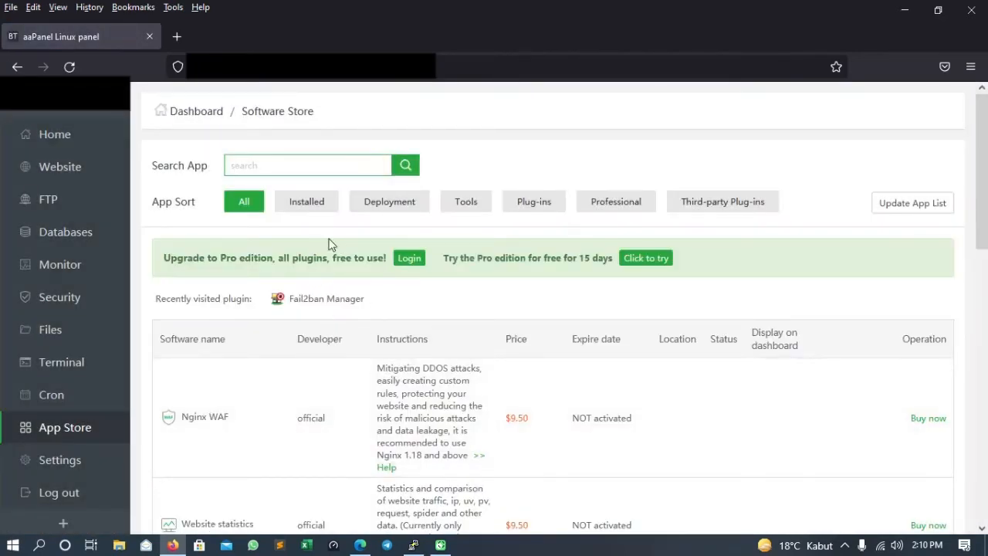
{"action": "left_click", "coordinate": [319, 207]}
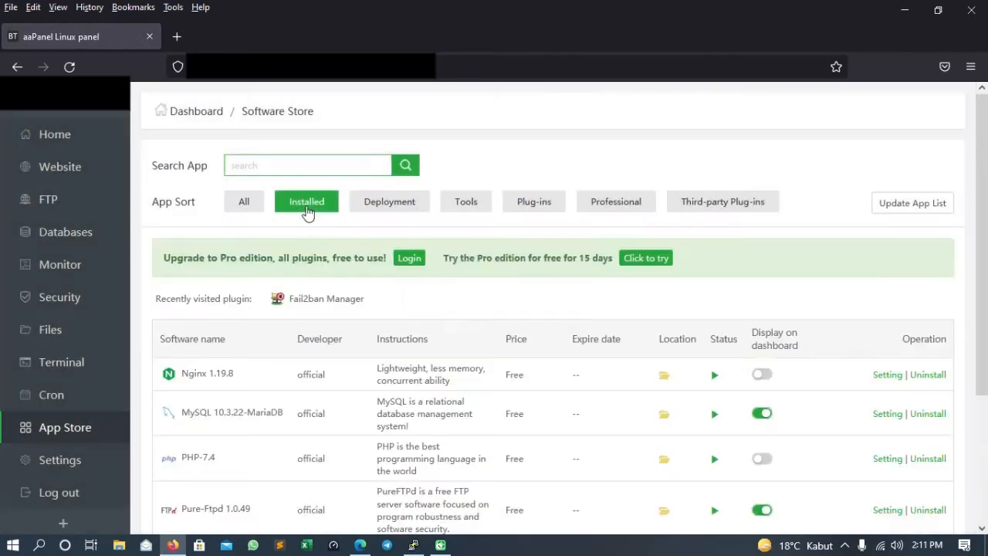
{"action": "scroll", "coordinate": [270, 393], "scroll_direction": "down", "scroll_amount": 3}
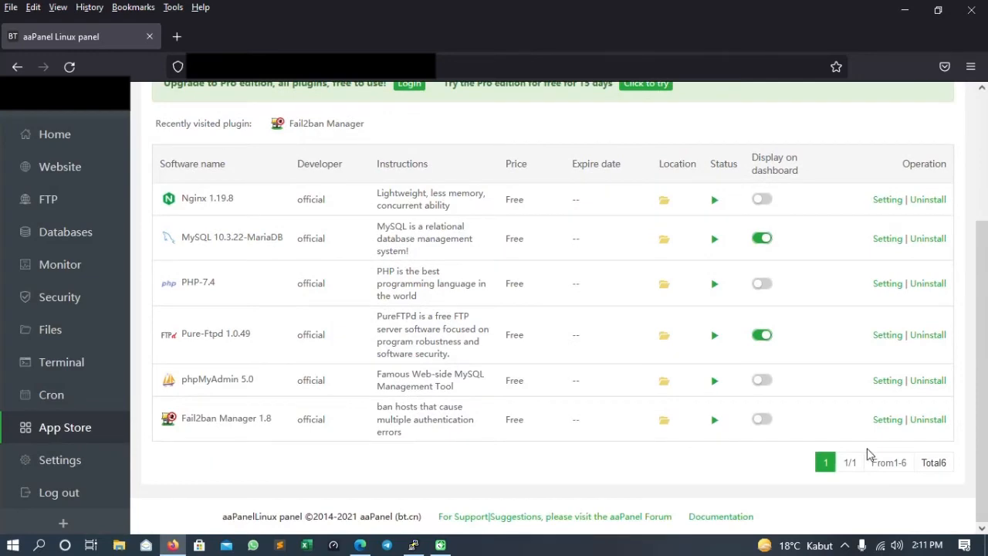
{"action": "left_click", "coordinate": [890, 420]}
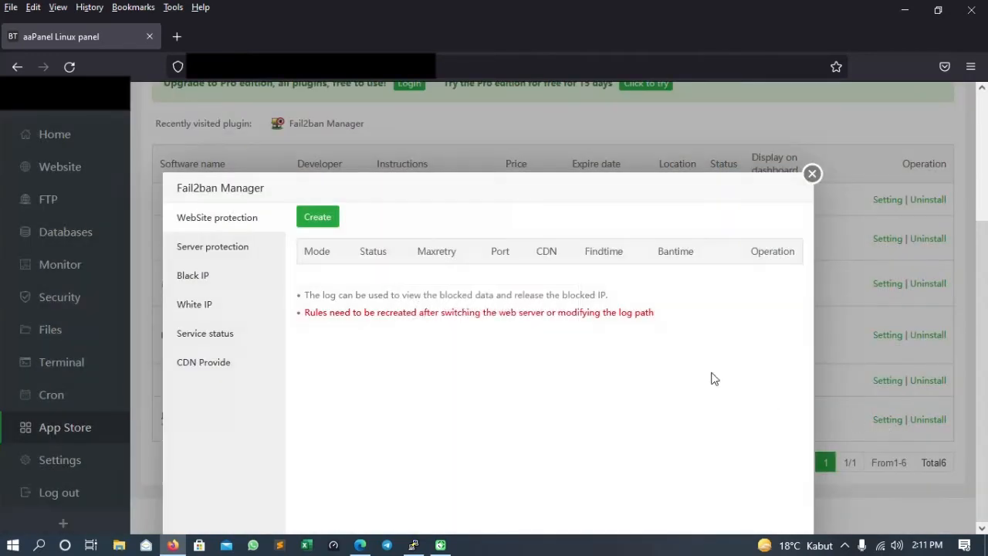
{"action": "left_click_drag", "start_coordinate": [482, 189], "coordinate": [487, 146]}
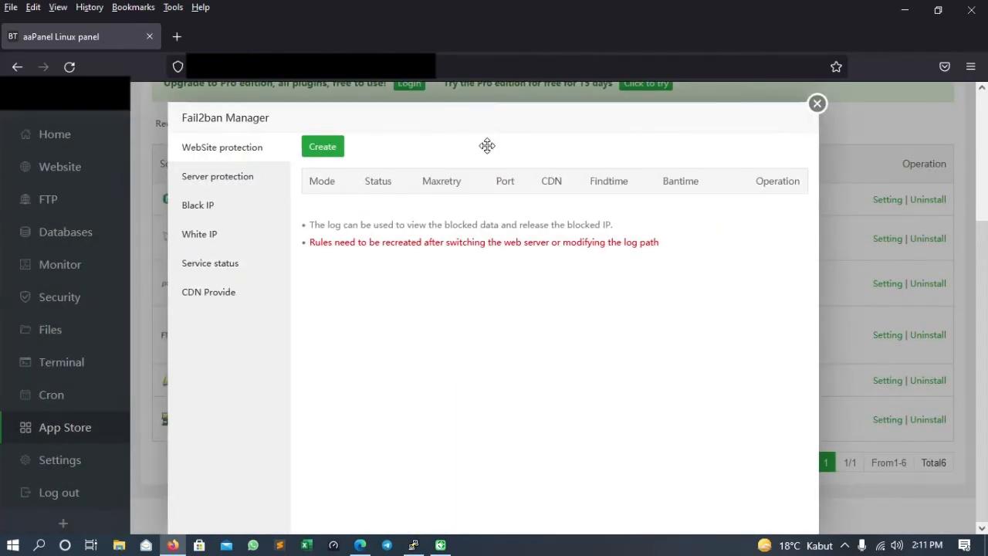
{"action": "left_click", "coordinate": [225, 183]}
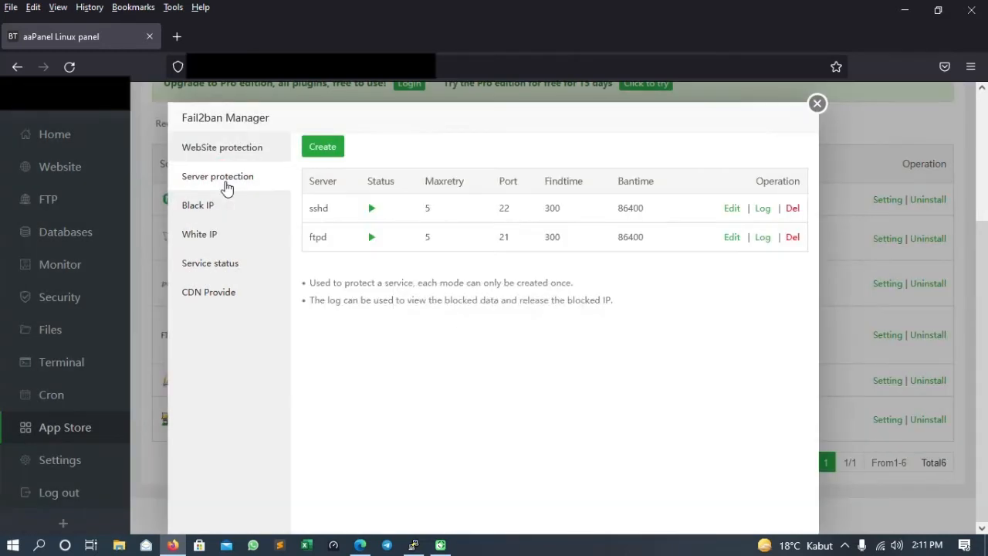
Create a server protection rule for mysql on port 3306, keeping the default retry and ban limits, and close Fail2ban Manager
{"action": "left_click", "coordinate": [323, 147]}
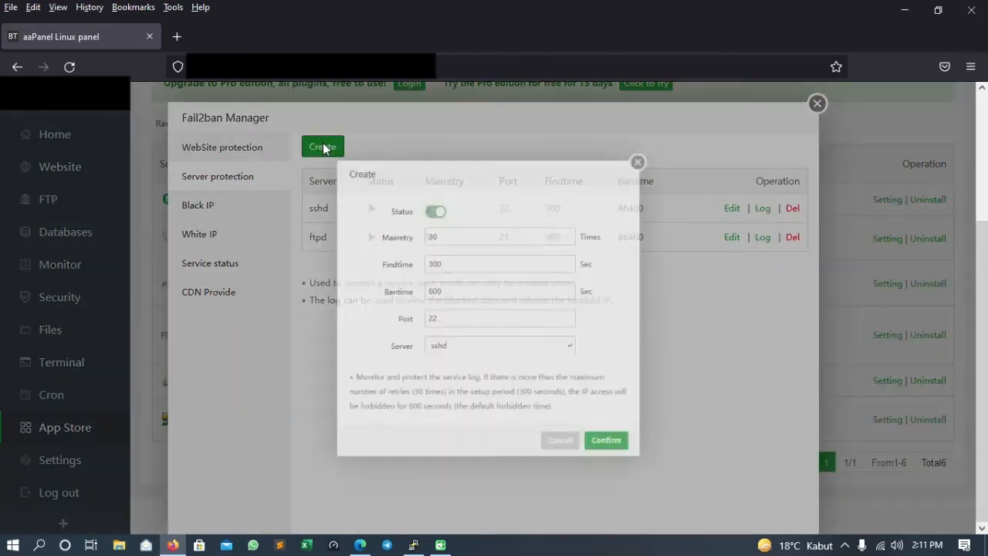
{"action": "left_click", "coordinate": [456, 353]}
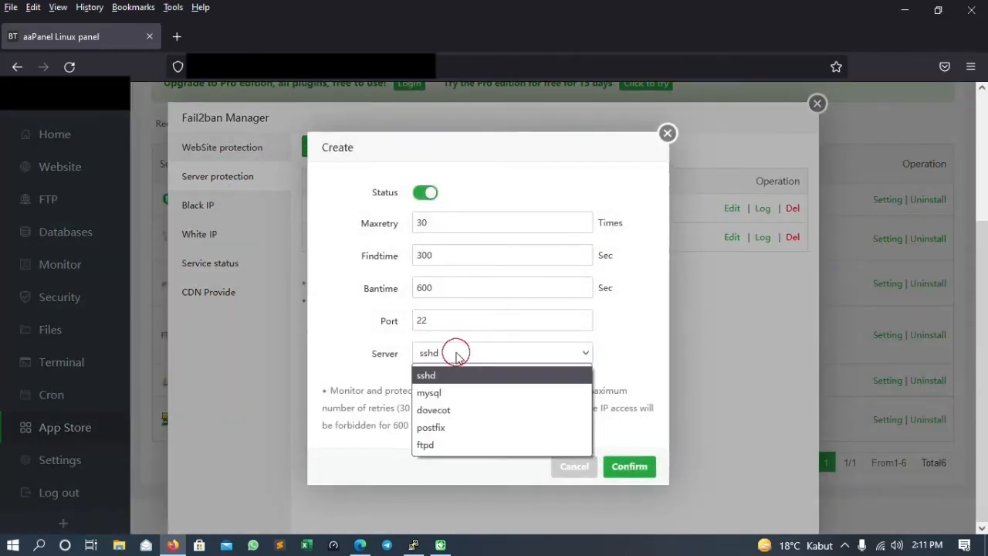
{"action": "left_click", "coordinate": [456, 396]}
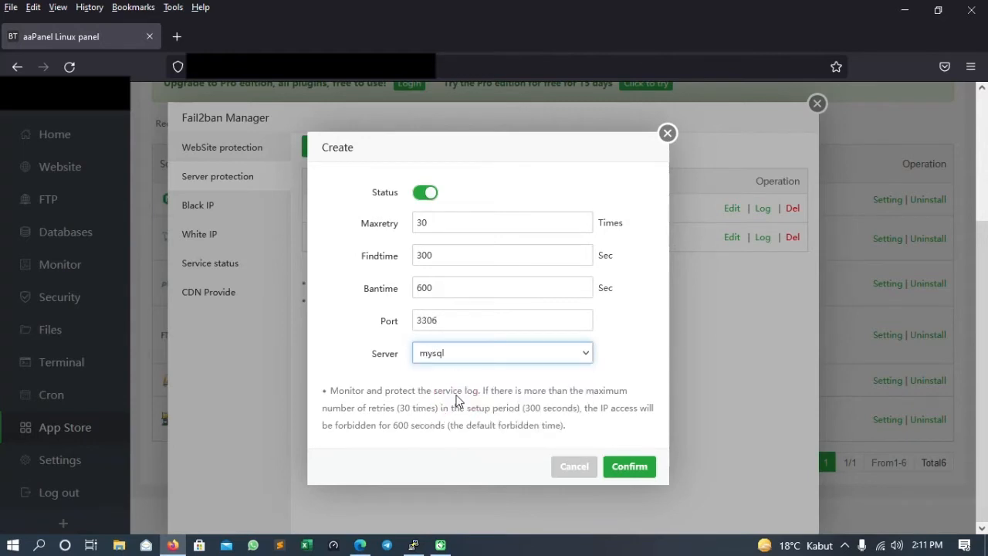
{"action": "left_click", "coordinate": [637, 474]}
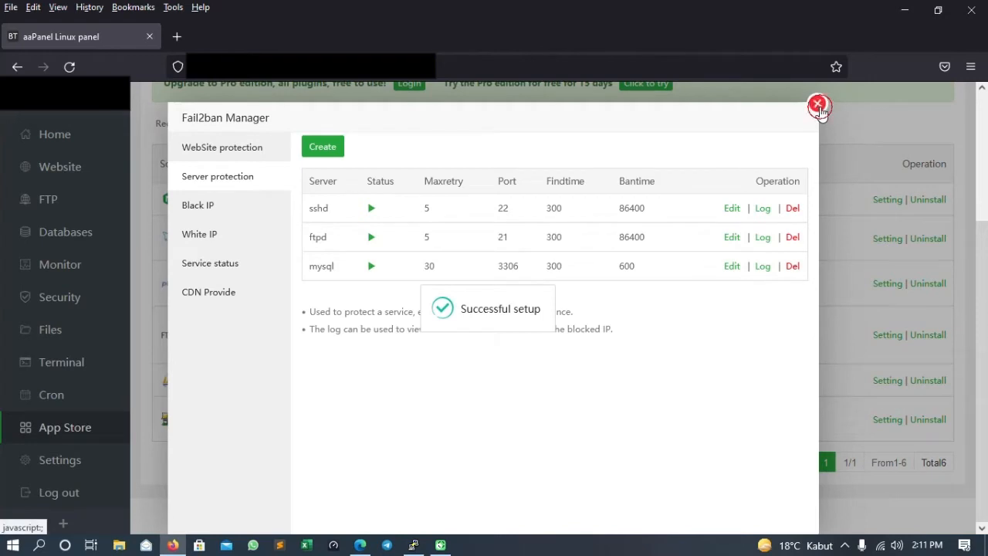
{"action": "left_click", "coordinate": [817, 103]}
Retest the server's risks in the home overview's security risk report and expand the panel port risk's details
{"action": "left_click", "coordinate": [86, 141]}
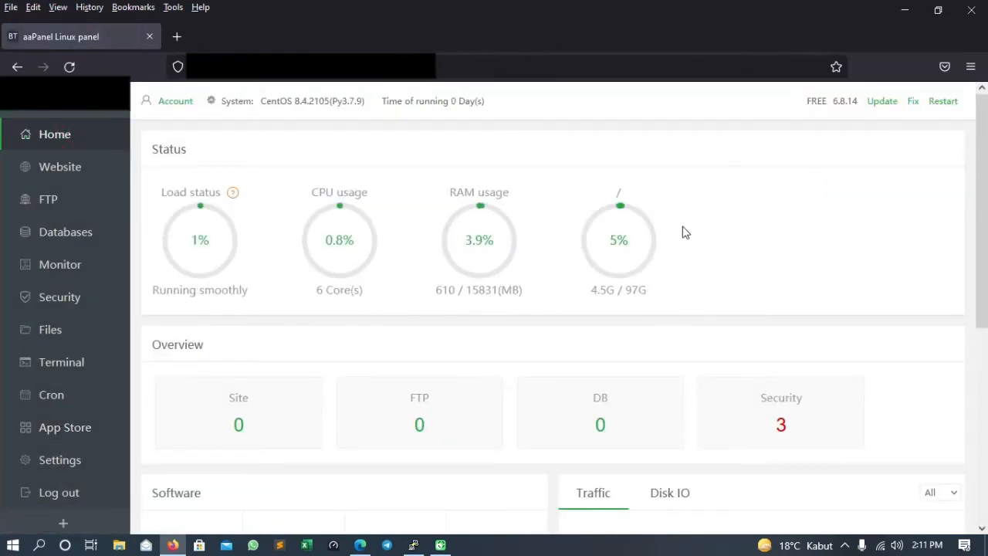
{"action": "left_click", "coordinate": [782, 425]}
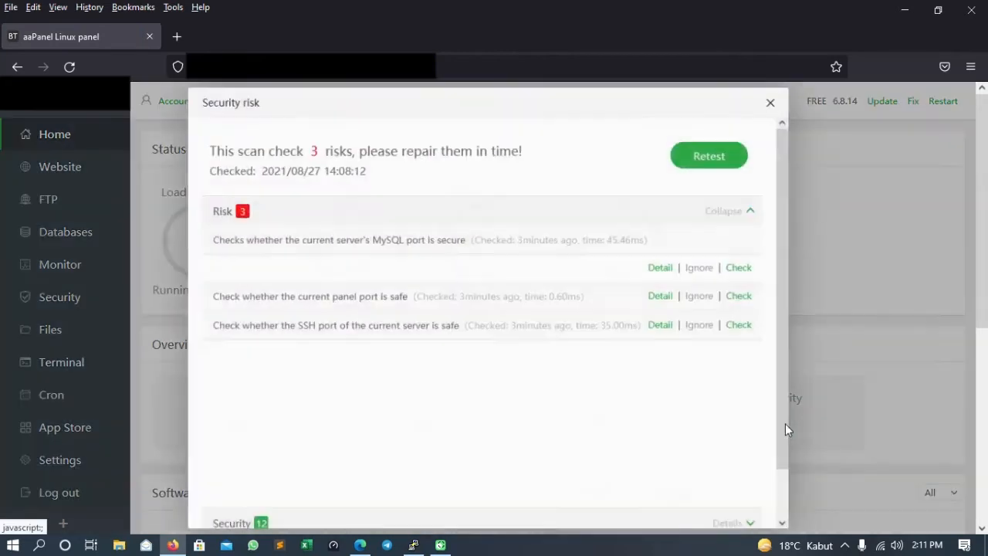
{"action": "left_click", "coordinate": [715, 153]}
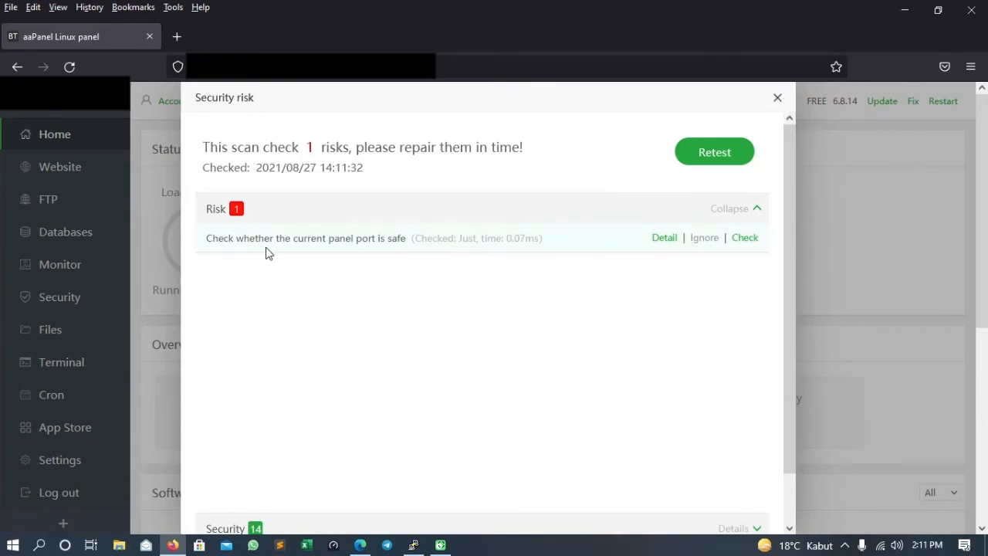
{"action": "left_click", "coordinate": [672, 237]}
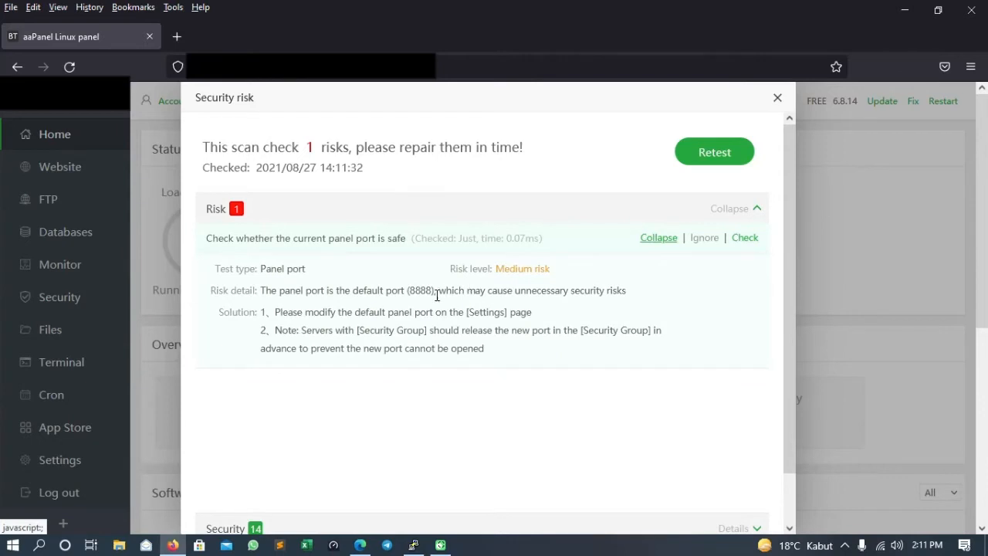
{"action": "left_click", "coordinate": [714, 152]}
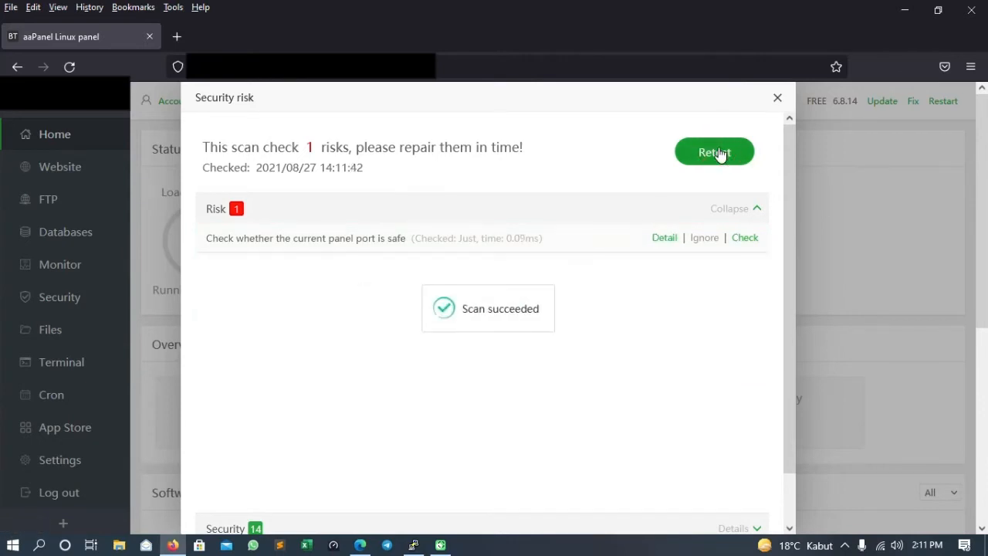
{"action": "left_click", "coordinate": [663, 237]}
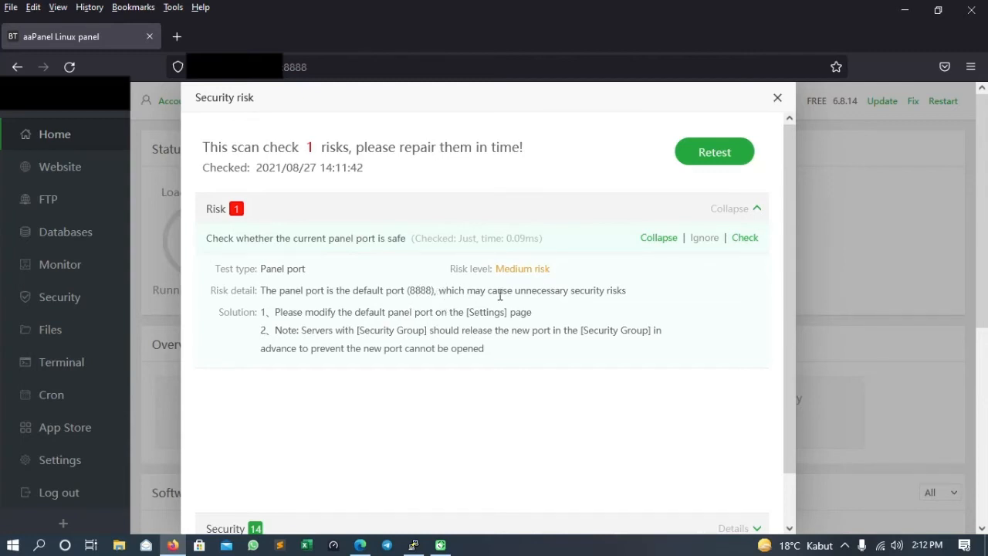
Close the security risk report and open the panel settings at the panel port option
{"action": "left_click", "coordinate": [777, 101]}
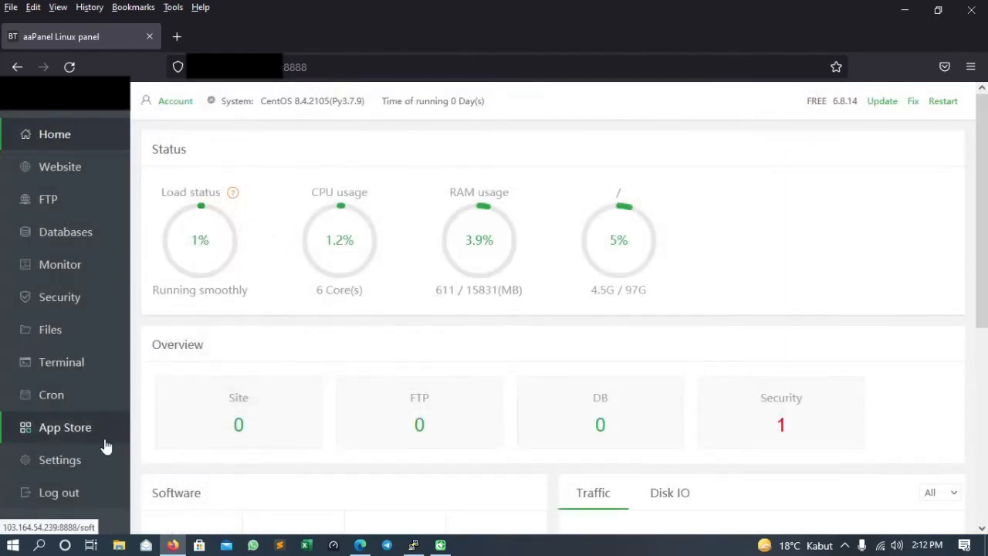
{"action": "left_click", "coordinate": [98, 462]}
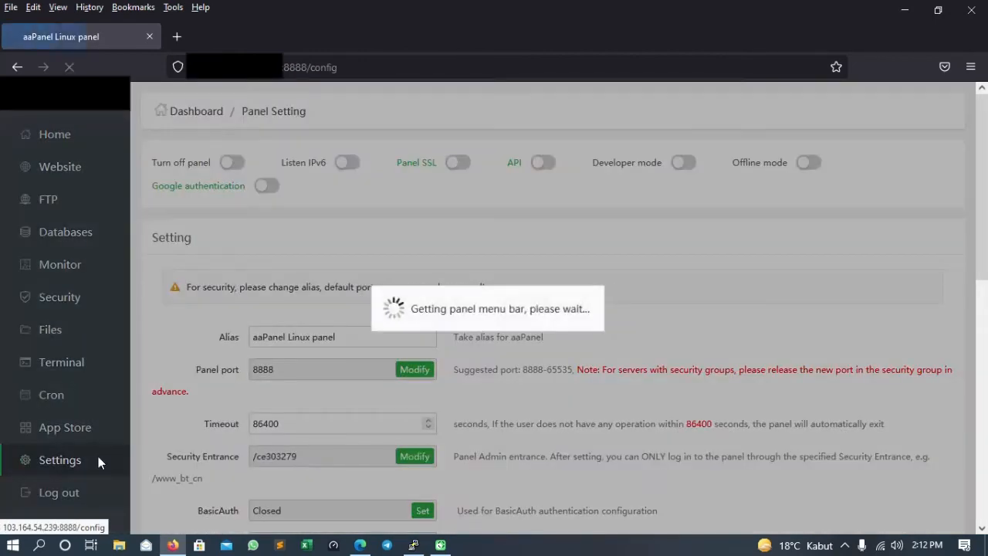
{"action": "scroll", "coordinate": [609, 362], "scroll_direction": "down", "scroll_amount": 2}
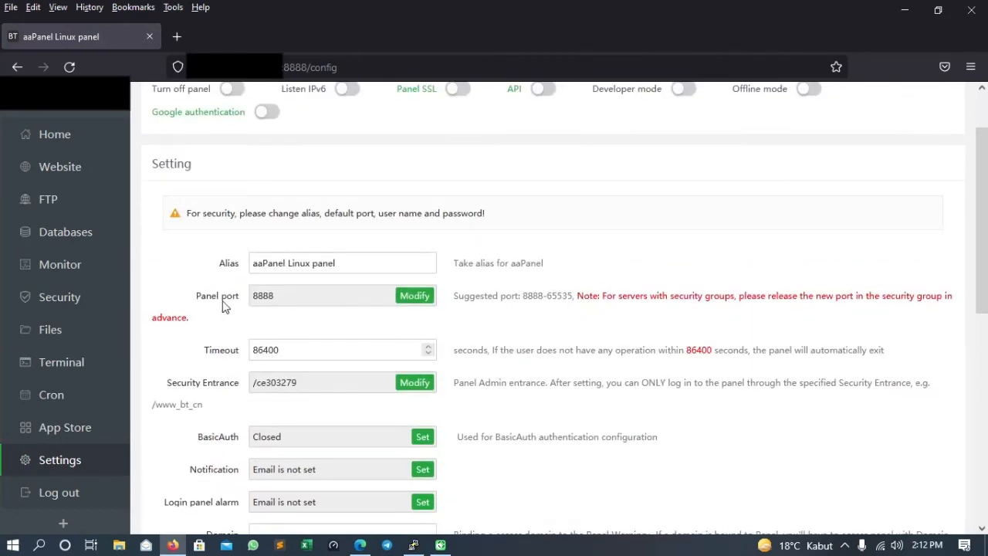
{"action": "left_click", "coordinate": [423, 304]}
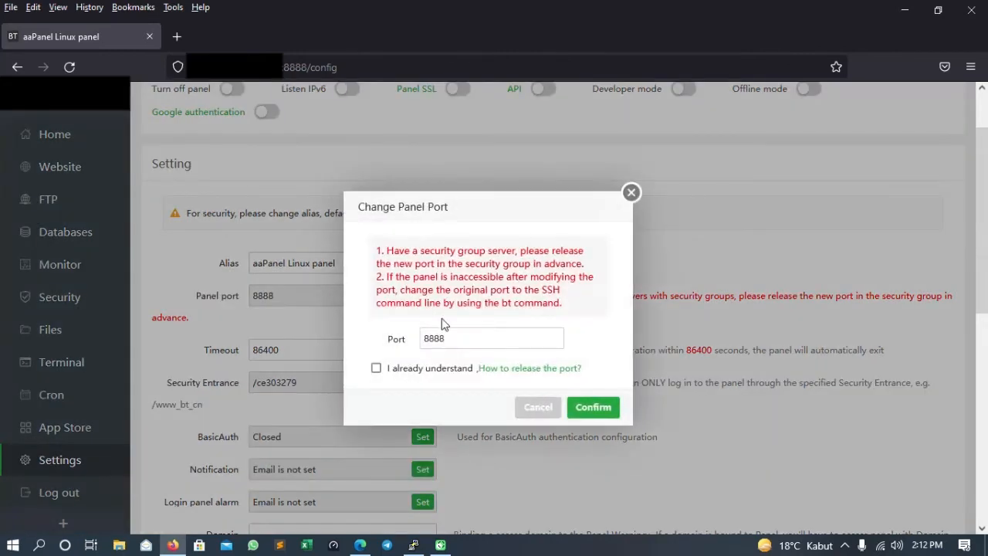
{"action": "left_click", "coordinate": [492, 340]}
{"action": "left_click_drag", "start_coordinate": [492, 340], "coordinate": [404, 341]}
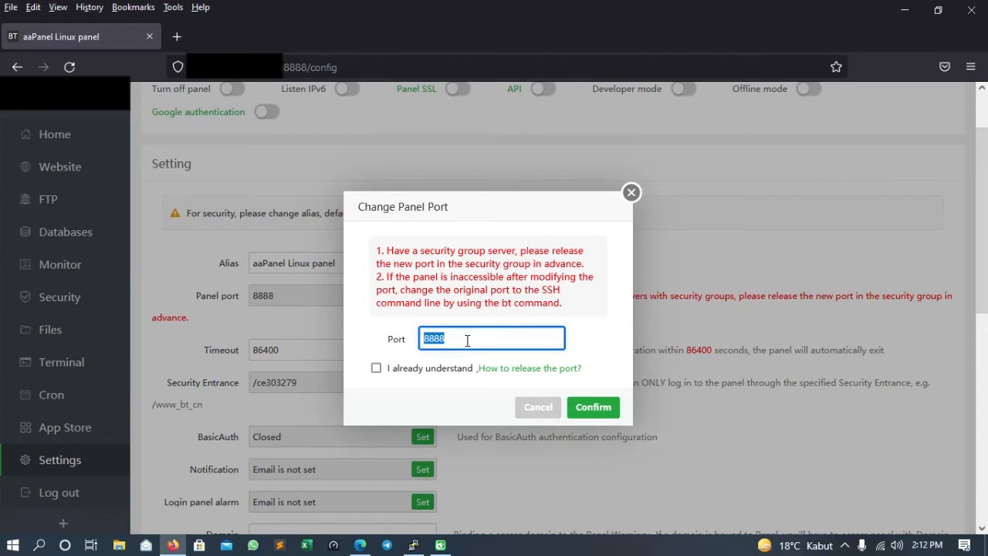
{"action": "left_click", "coordinate": [631, 193]}
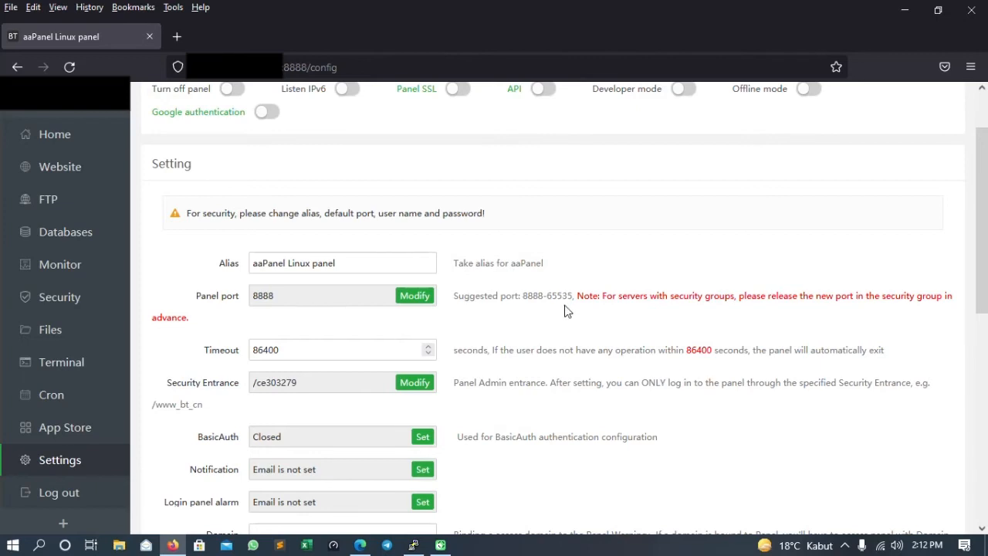
Change the panel port to 7878, accepting the notice about releasing the port
{"action": "left_click", "coordinate": [421, 298]}
{"action": "left_click", "coordinate": [457, 341]}
{"action": "left_click_drag", "start_coordinate": [454, 339], "coordinate": [417, 338]}
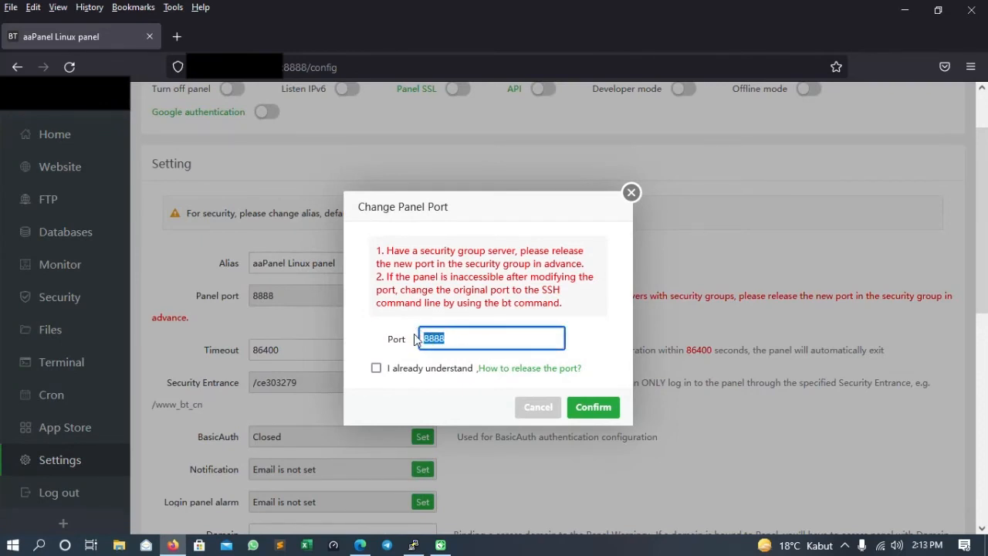
{"action": "type", "text": "787"}
{"action": "left_click", "coordinate": [375, 370]}
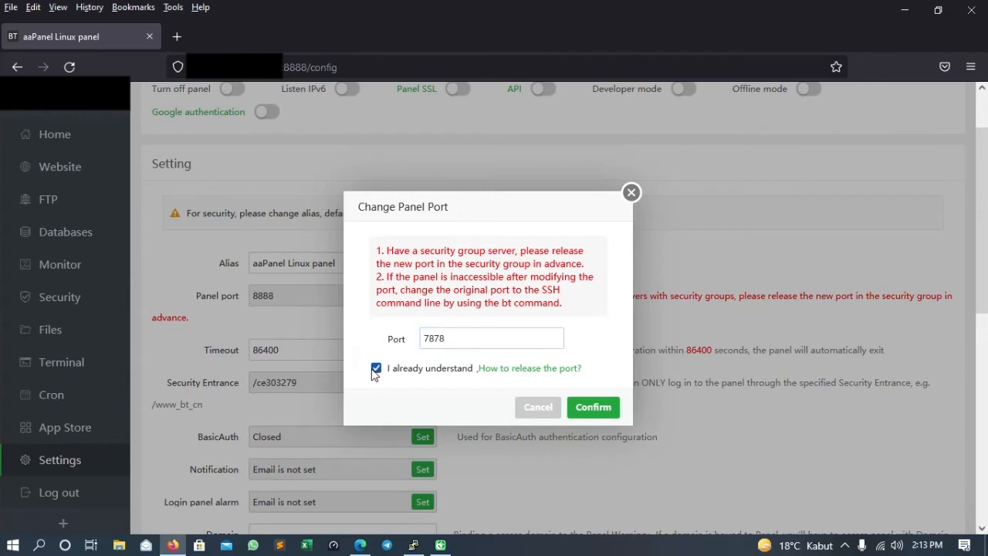
{"action": "left_click", "coordinate": [604, 411]}
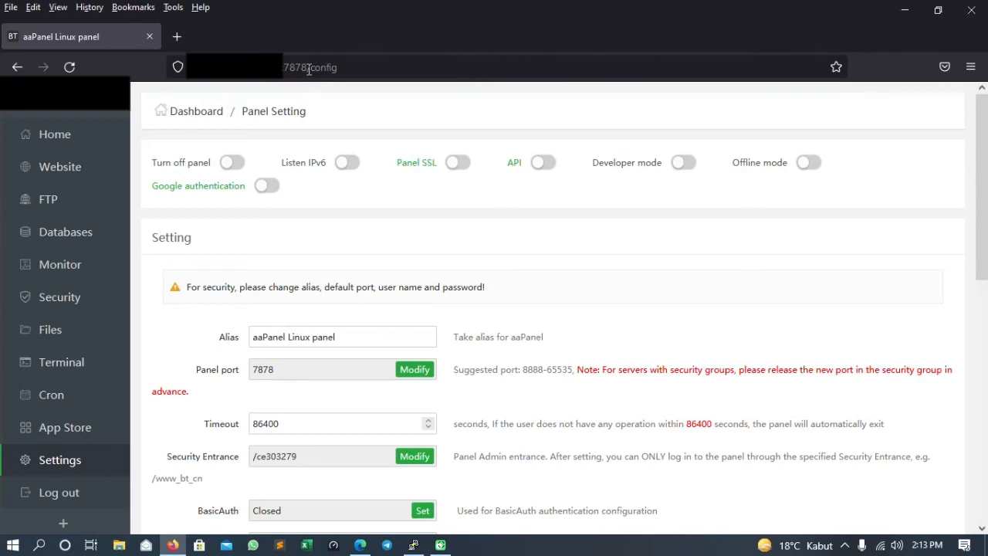
Return to the home overview, retest the server's security risks with the new panel port and close the report
{"action": "left_click", "coordinate": [82, 146]}
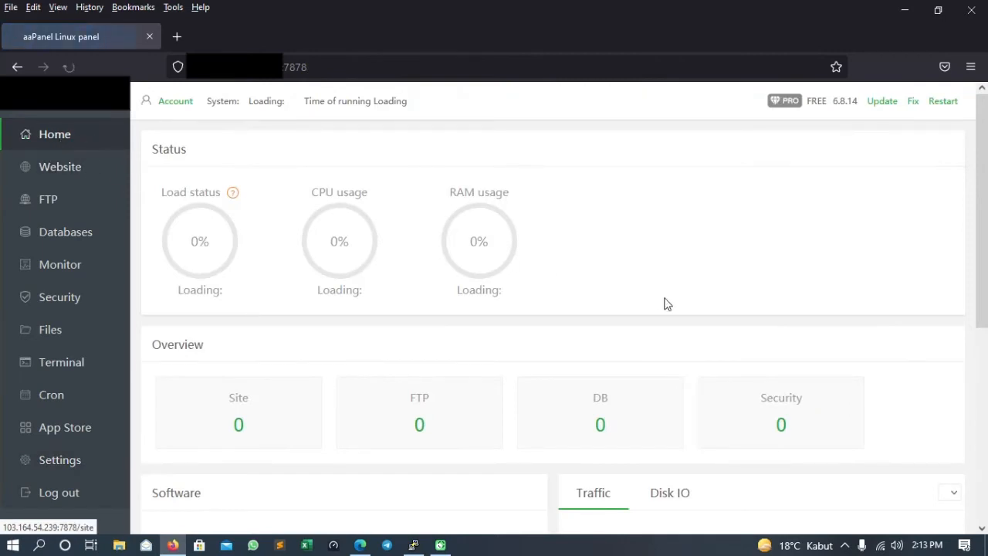
{"action": "left_click", "coordinate": [782, 430]}
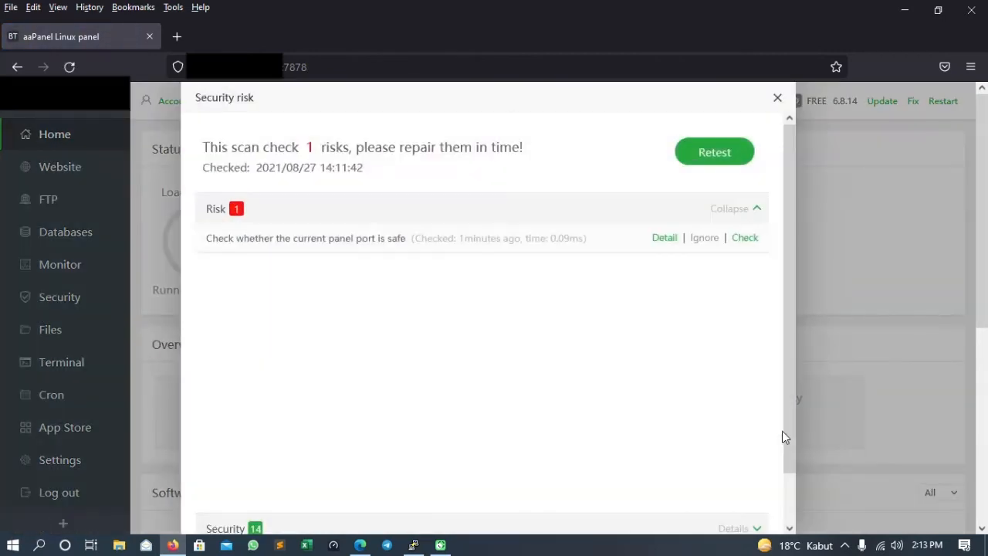
{"action": "left_click", "coordinate": [725, 158]}
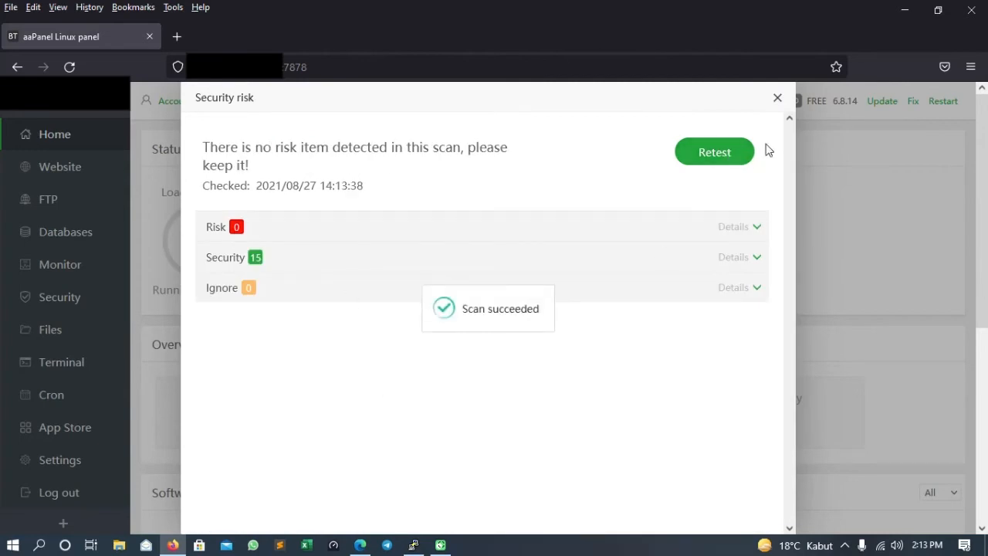
{"action": "left_click", "coordinate": [781, 99]}
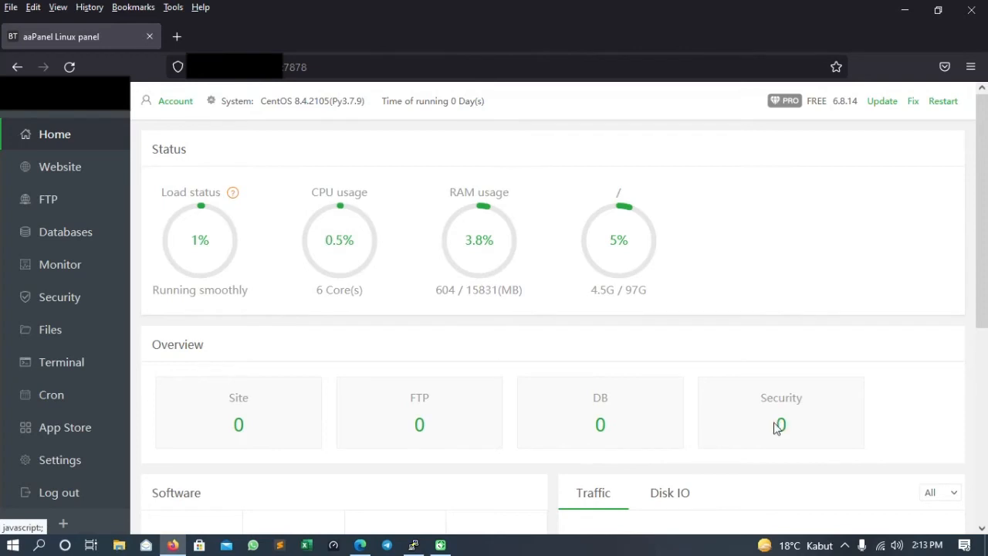
Change the SSH port to 88 in the system security settings and accept the notice about logging out all users
{"action": "left_click", "coordinate": [68, 300]}
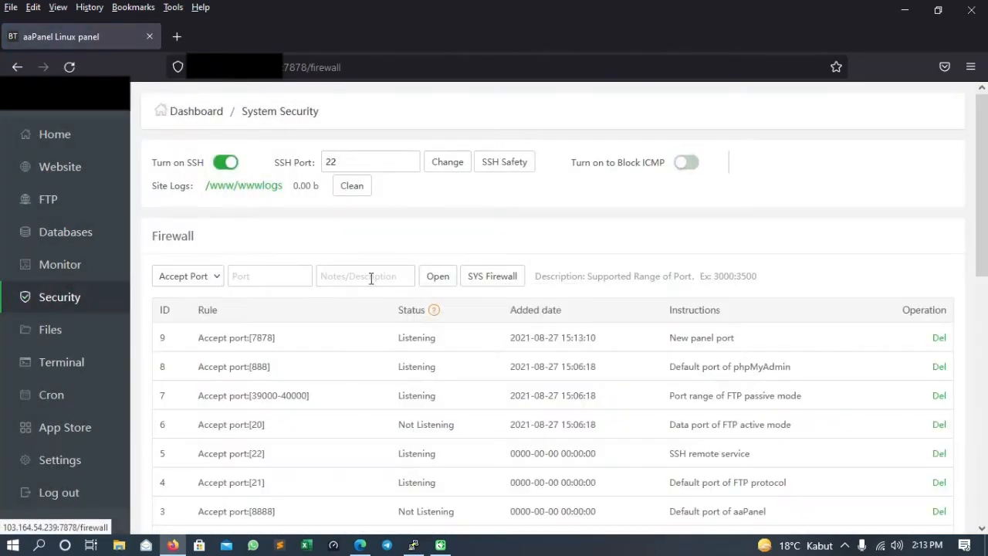
{"action": "left_click_drag", "start_coordinate": [373, 162], "coordinate": [309, 166]}
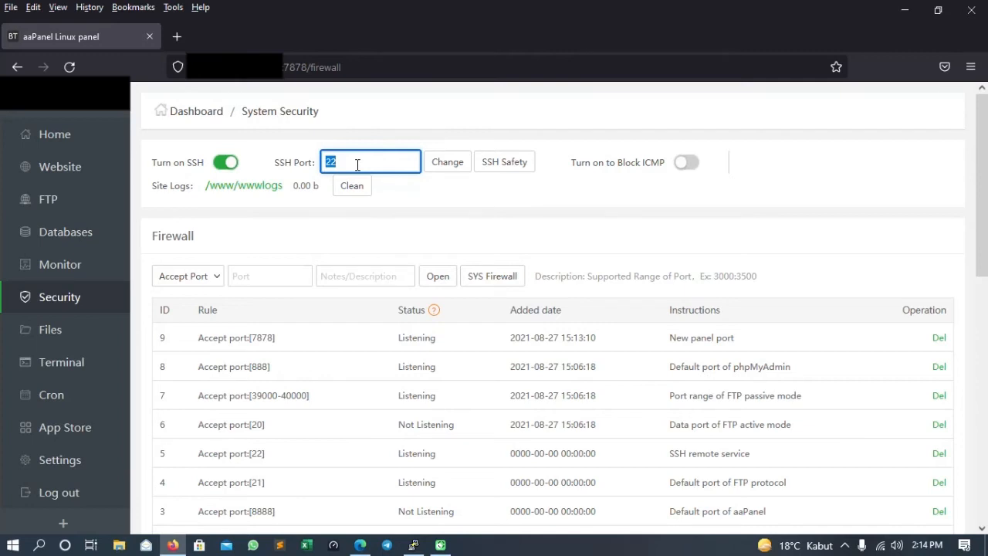
{"action": "type", "text": "88"}
{"action": "left_click", "coordinate": [454, 162]}
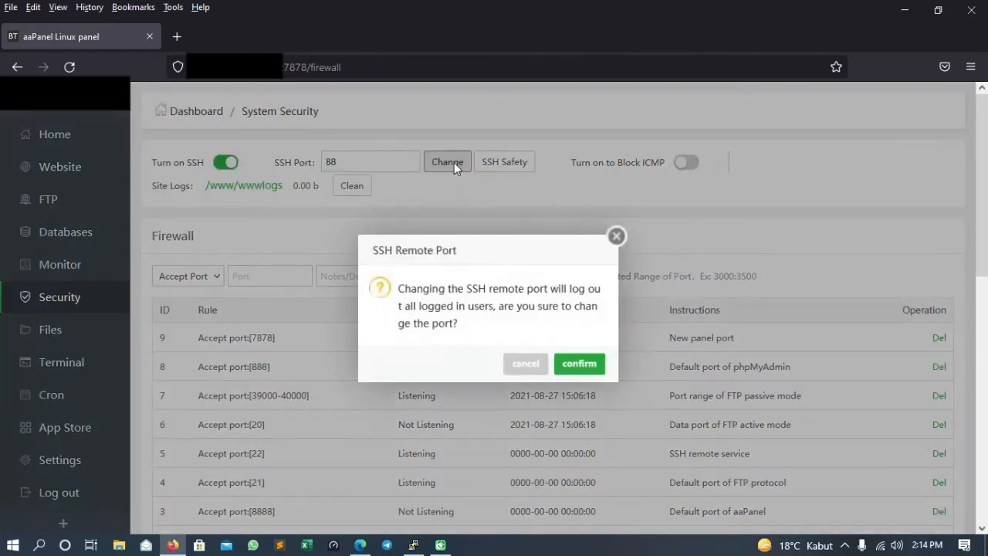
{"action": "left_click", "coordinate": [584, 363]}
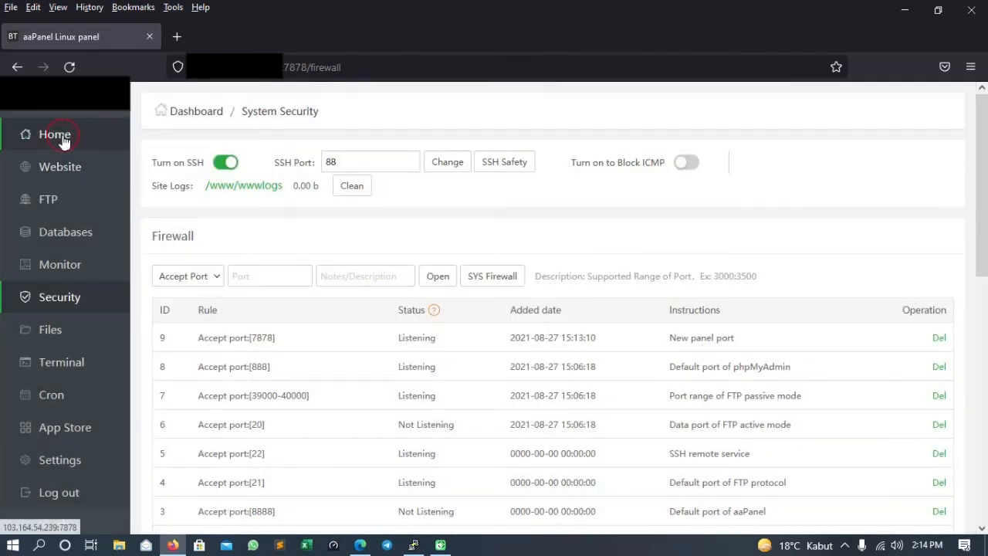
Return to the home overview, retest the server's security risks with the new SSH port and close the report
{"action": "left_click", "coordinate": [62, 137]}
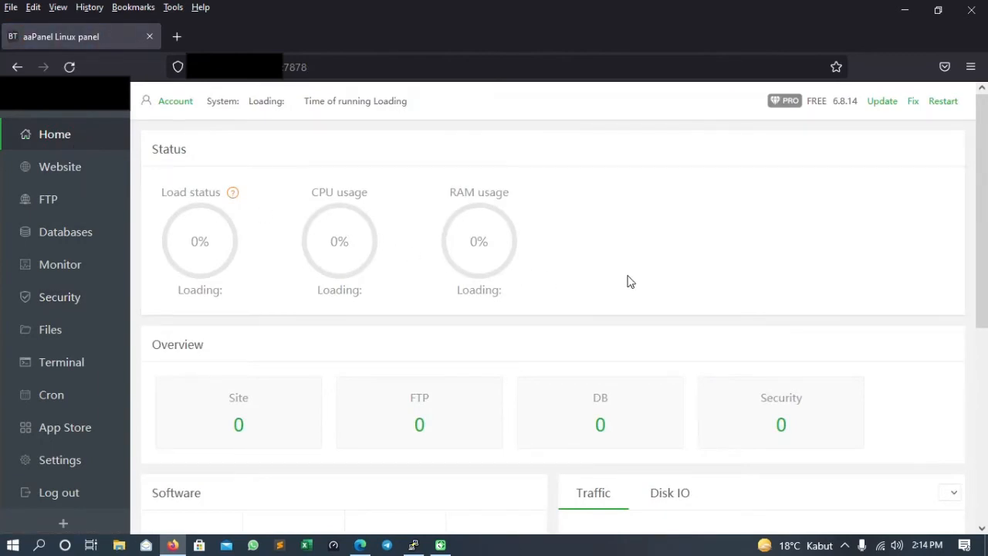
{"action": "left_click", "coordinate": [784, 428]}
{"action": "left_click", "coordinate": [724, 165]}
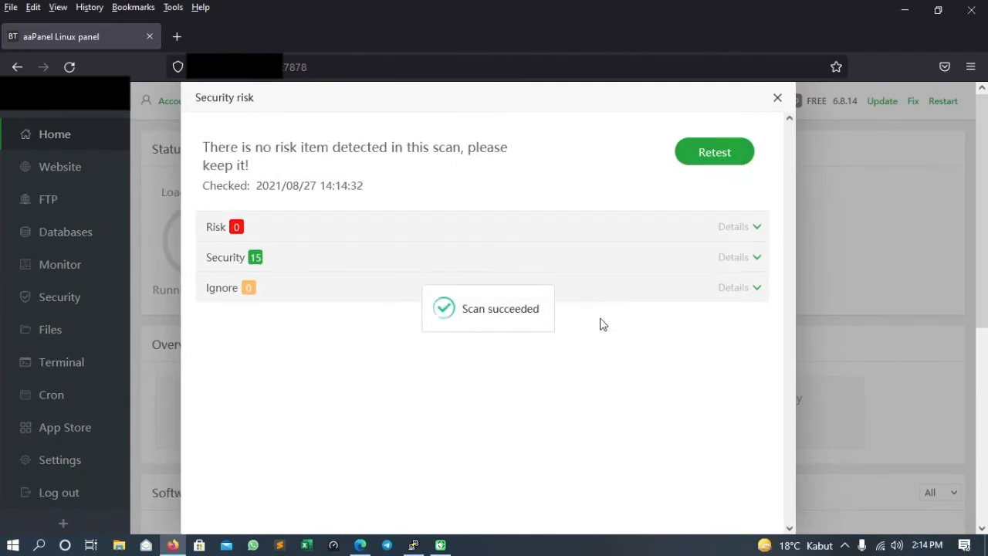
{"action": "left_click", "coordinate": [777, 99]}
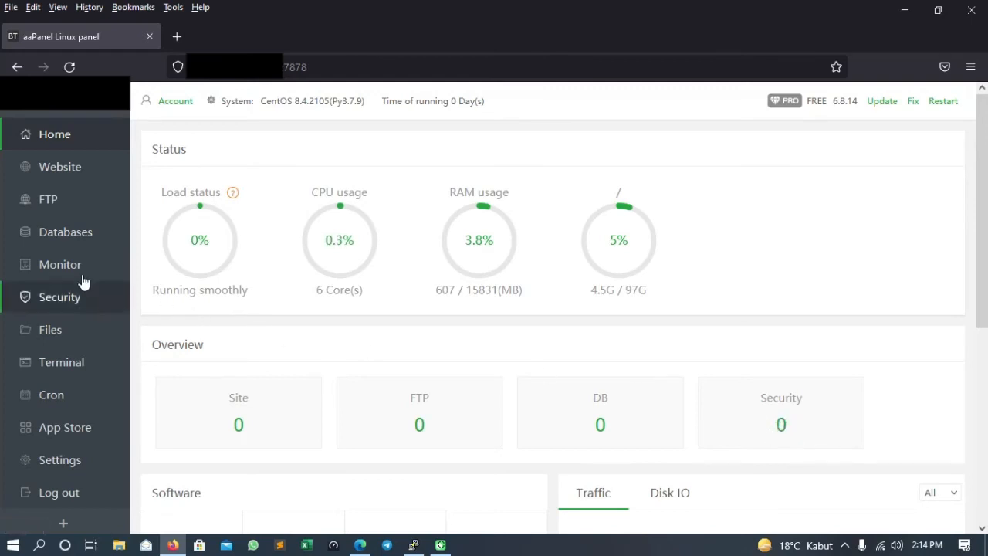
Open the app store and search all apps for "DNS"
{"action": "left_click", "coordinate": [60, 174]}
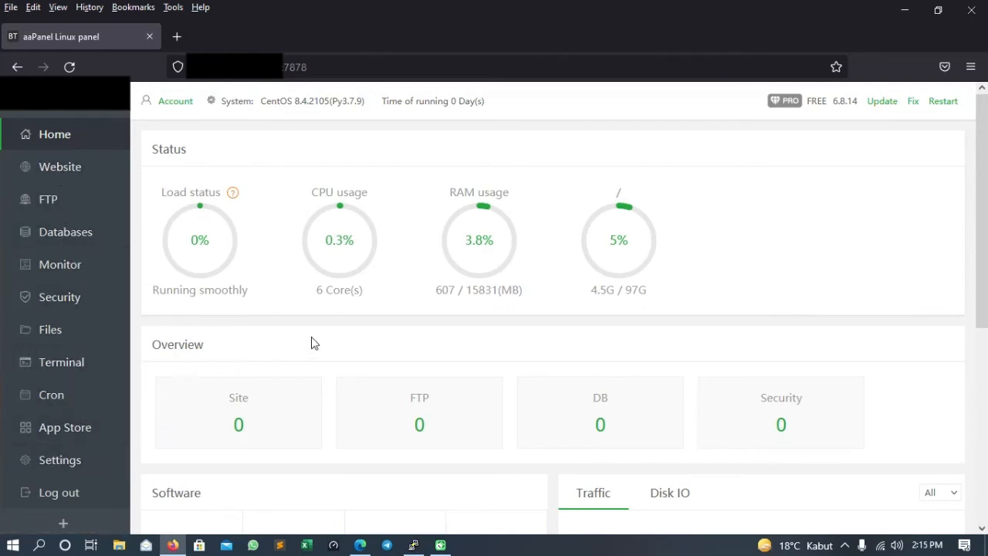
{"action": "left_click", "coordinate": [87, 431]}
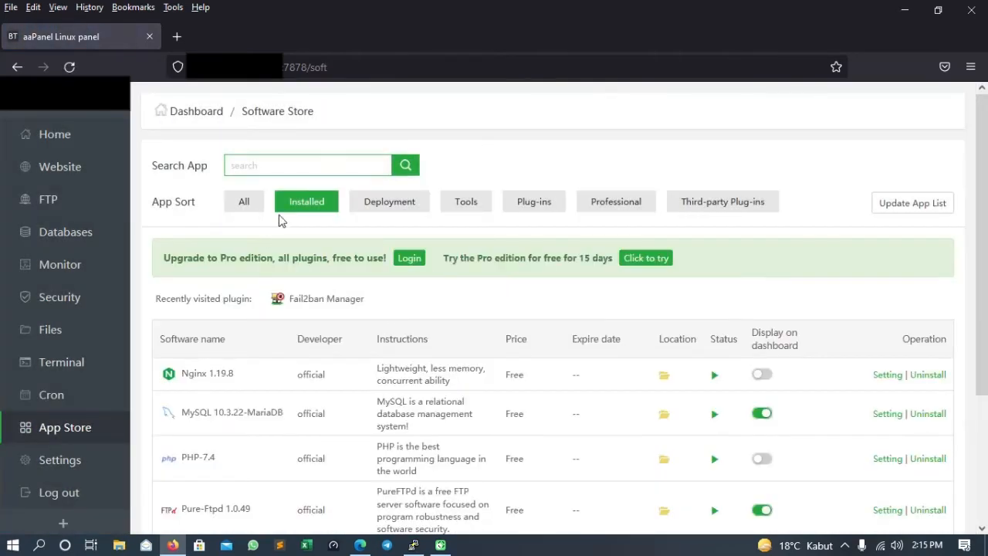
{"action": "left_click", "coordinate": [241, 206]}
{"action": "left_click", "coordinate": [279, 166]}
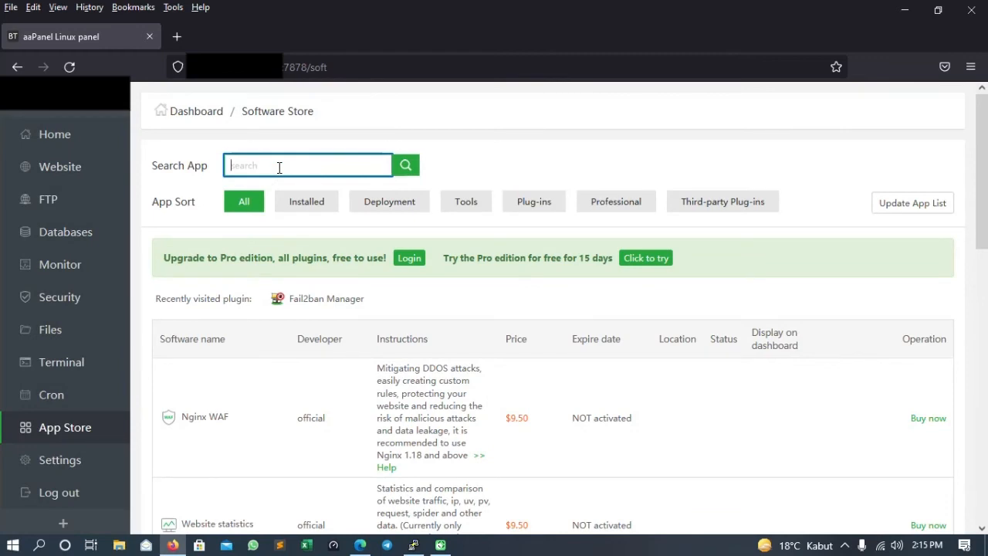
{"action": "key", "text": "Return"}
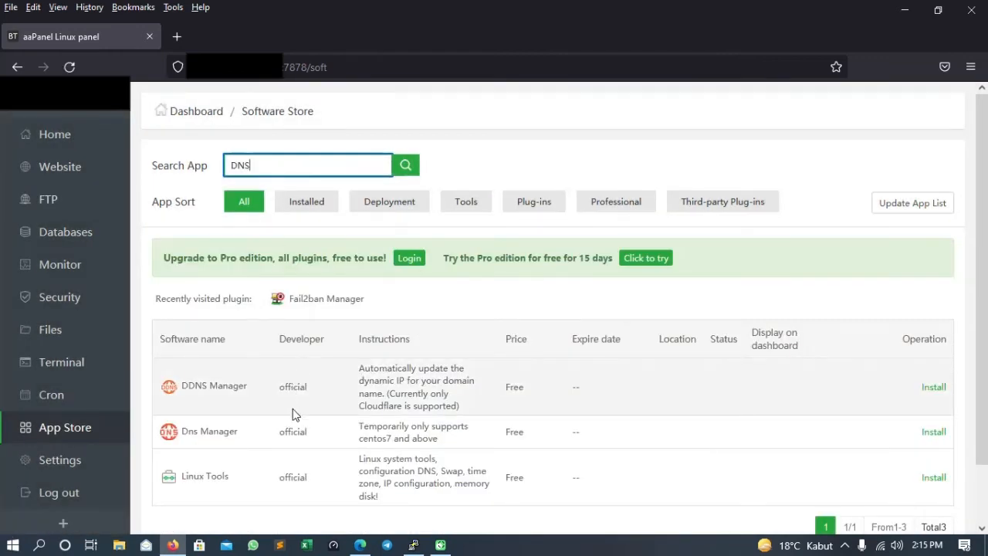
Install the Dns Manager plugin from the search results and confirm the installation
{"action": "scroll", "coordinate": [292, 406], "scroll_direction": "down", "scroll_amount": 2}
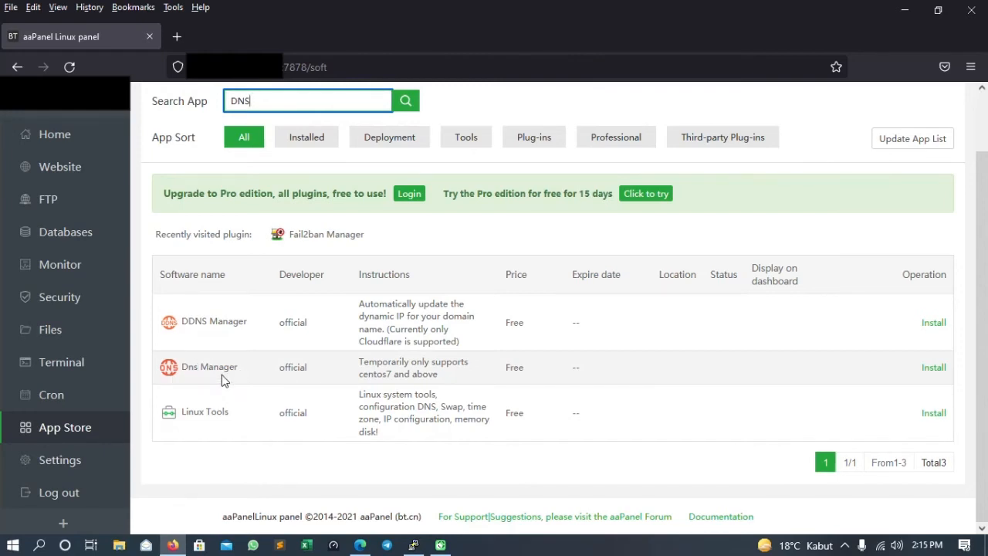
{"action": "scroll", "coordinate": [250, 378], "scroll_direction": "up", "scroll_amount": 1}
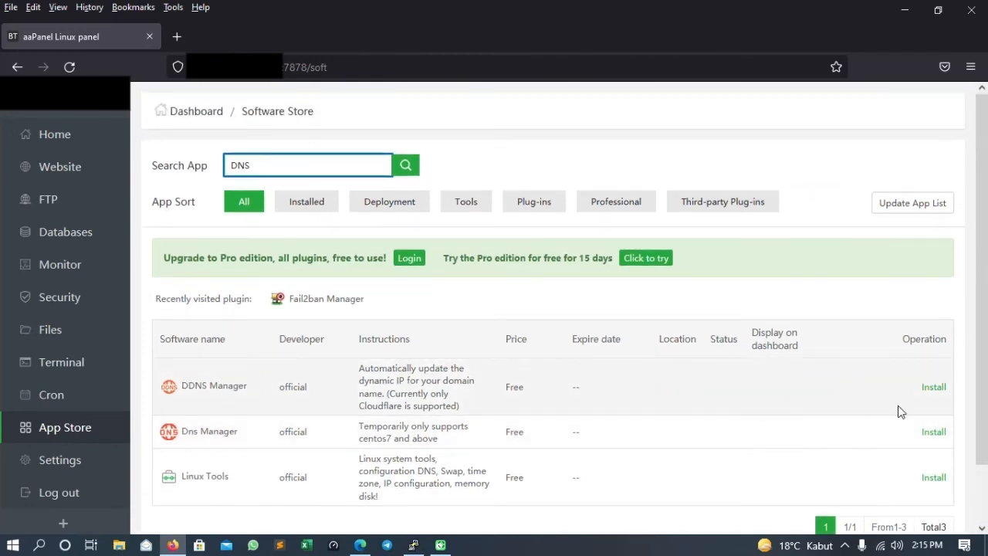
{"action": "scroll", "coordinate": [900, 412], "scroll_direction": "down", "scroll_amount": 1}
{"action": "left_click", "coordinate": [930, 368]}
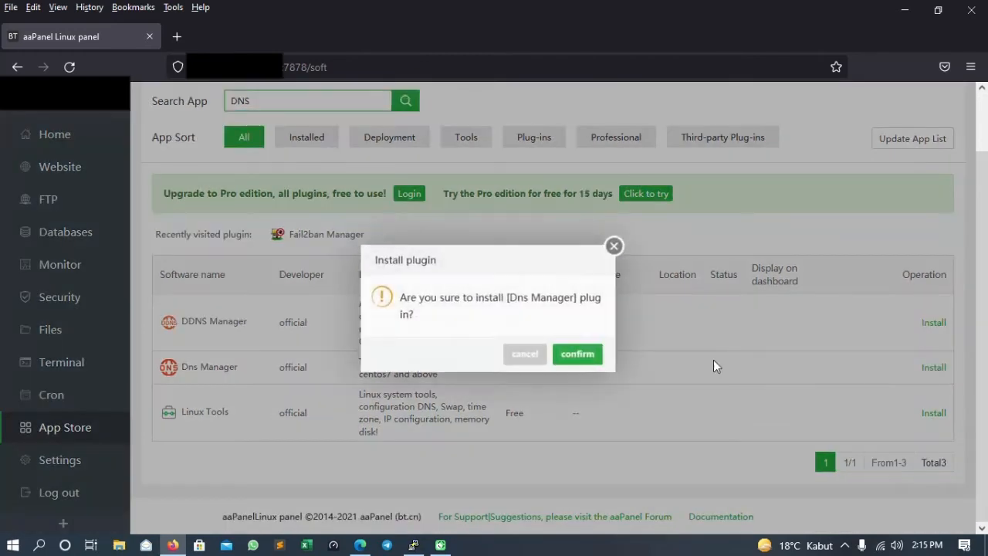
{"action": "left_click", "coordinate": [584, 358]}
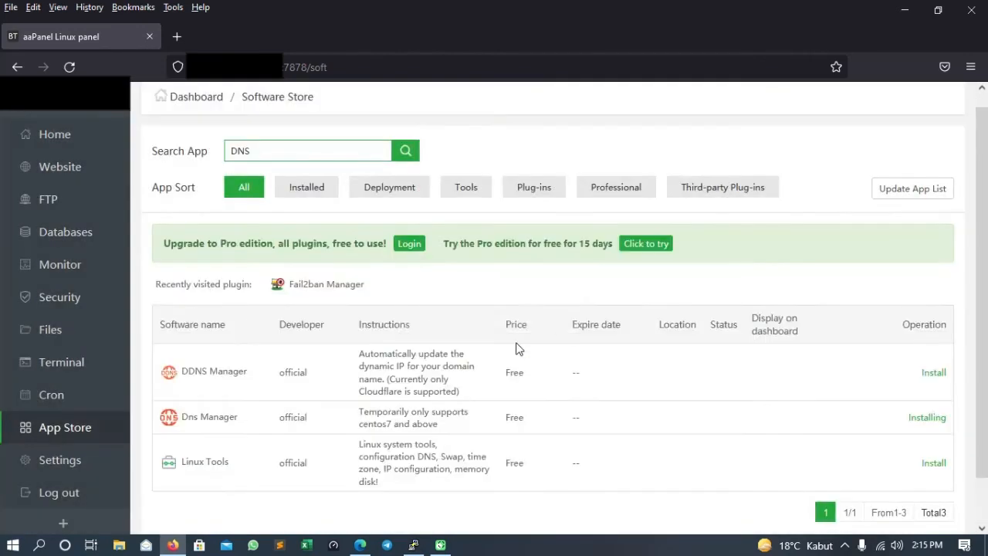
Check the Dns Manager installation in the task list, close the message box and reload the app store page
{"action": "scroll", "coordinate": [540, 371], "scroll_direction": "down", "scroll_amount": 1}
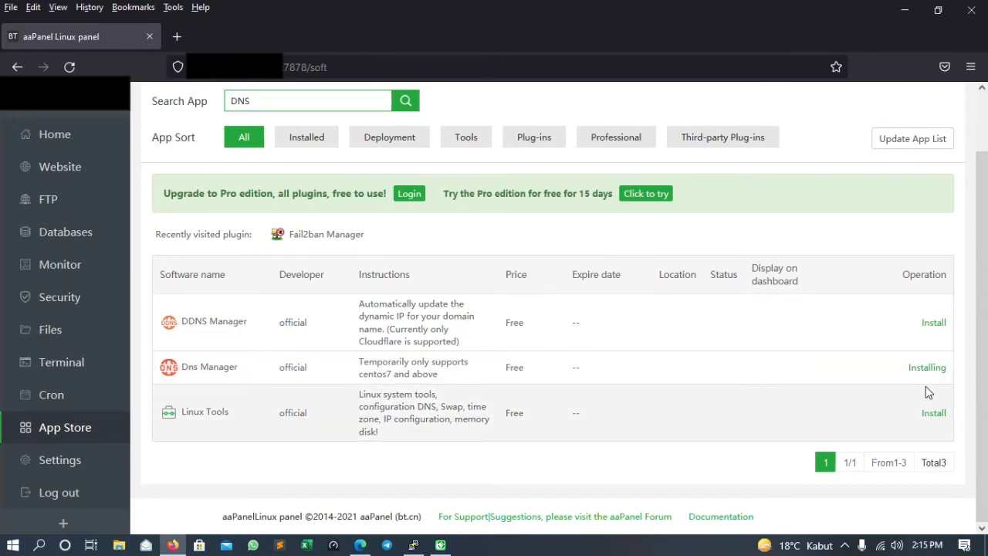
{"action": "left_click", "coordinate": [926, 370]}
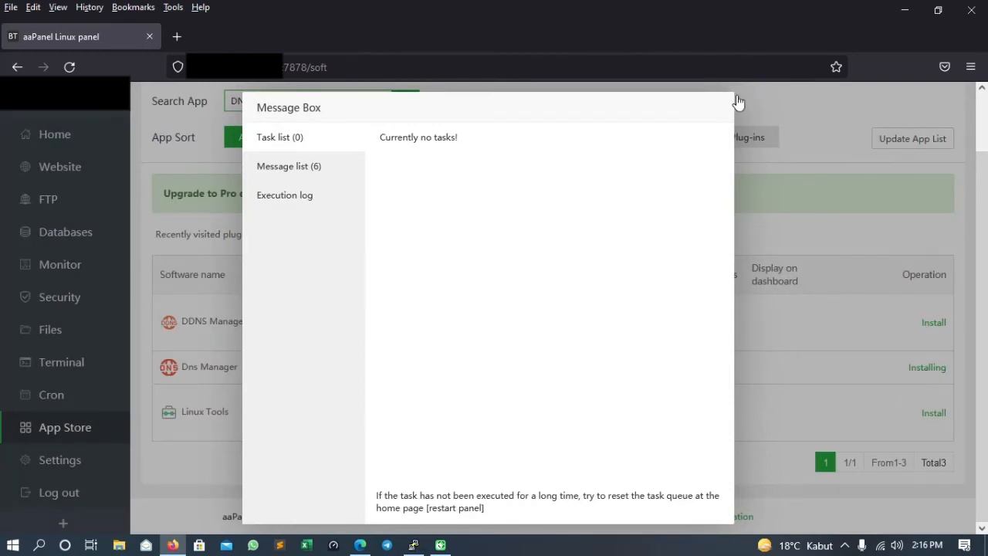
{"action": "left_click", "coordinate": [733, 94]}
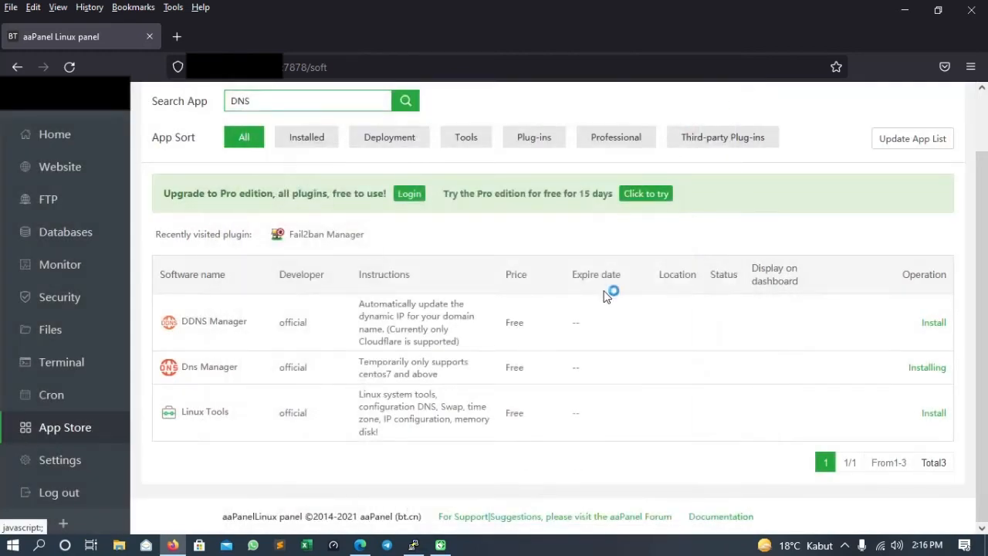
{"action": "left_click", "coordinate": [71, 68]}
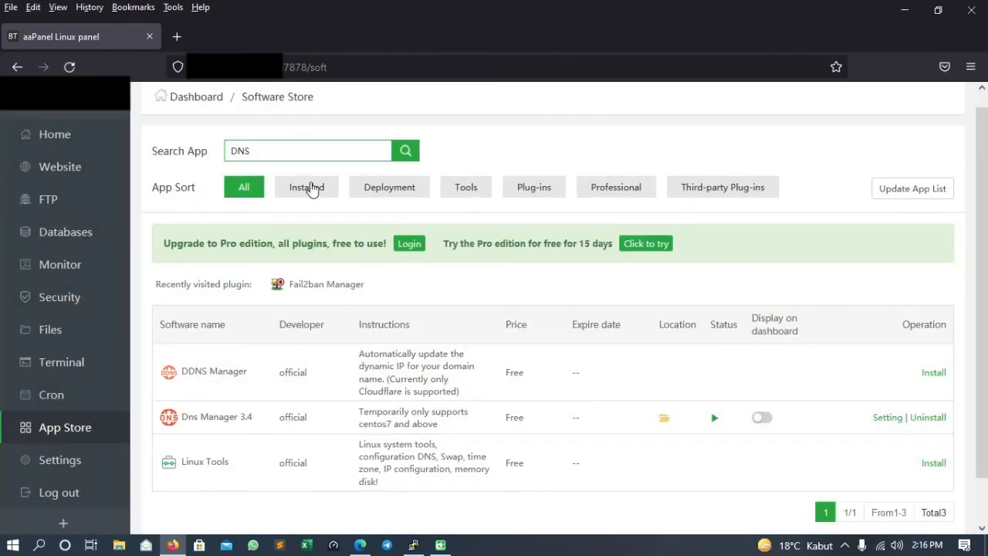
Filter the app store to installed apps and clear the DNS search to list all of them
{"action": "left_click", "coordinate": [310, 187]}
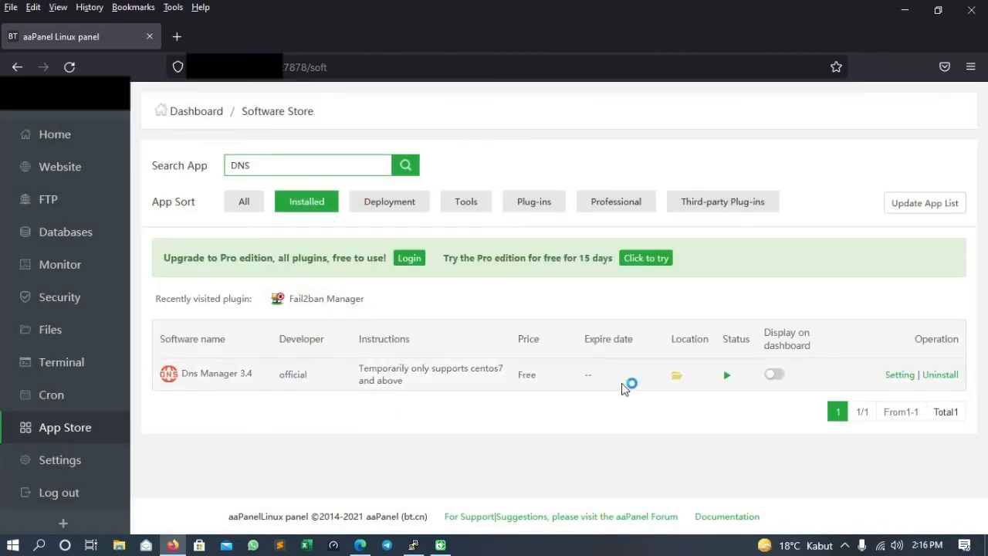
{"action": "left_click", "coordinate": [69, 67]}
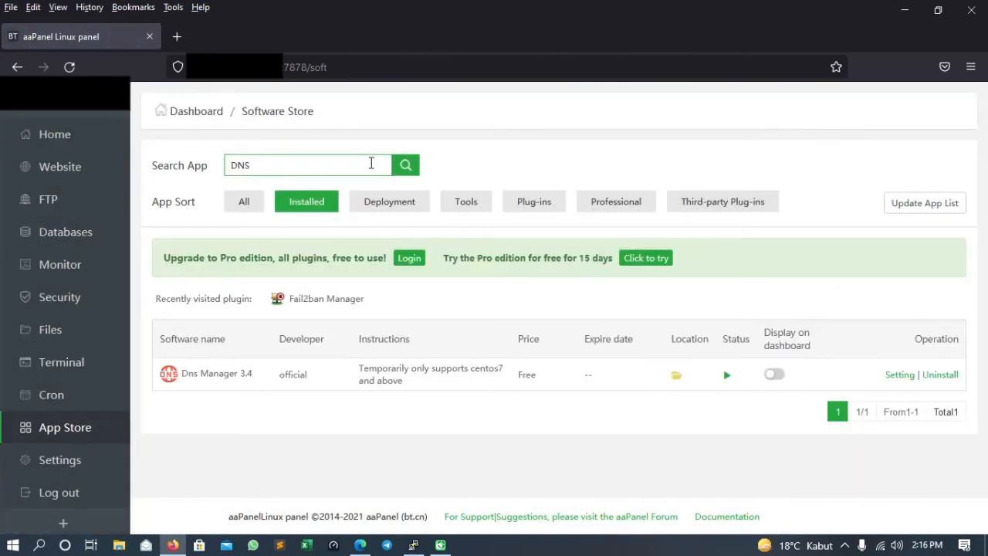
{"action": "left_click_drag", "start_coordinate": [370, 163], "coordinate": [167, 183]}
{"action": "key", "text": "BackSpace"}
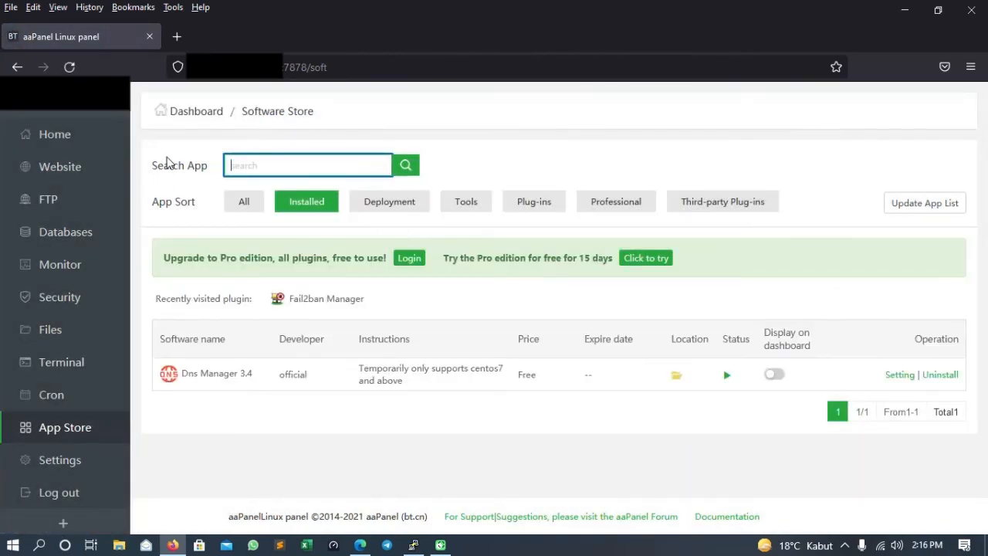
{"action": "left_click", "coordinate": [407, 165]}
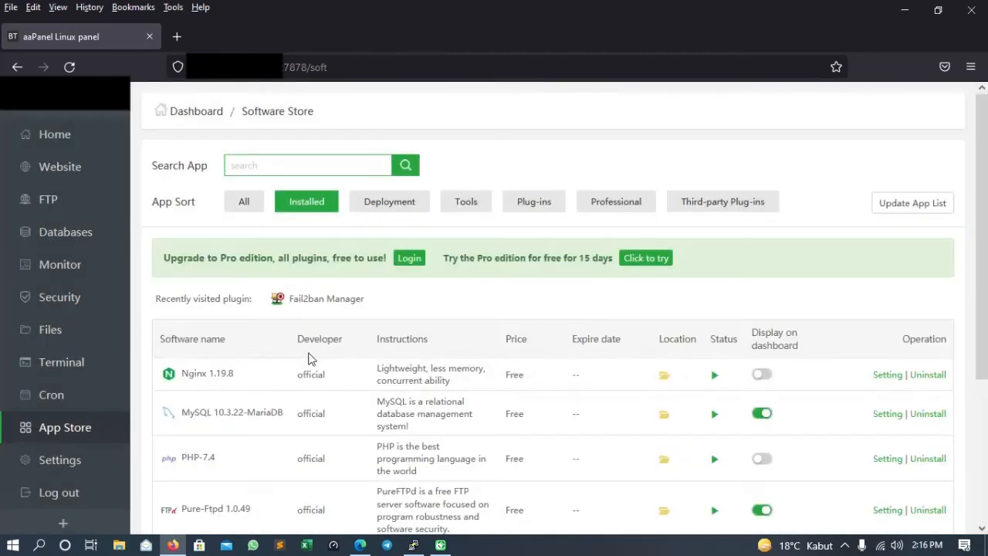
Look through the list of installed apps, including their status and dashboard display options
{"action": "scroll", "coordinate": [345, 245], "scroll_direction": "down", "scroll_amount": 5}
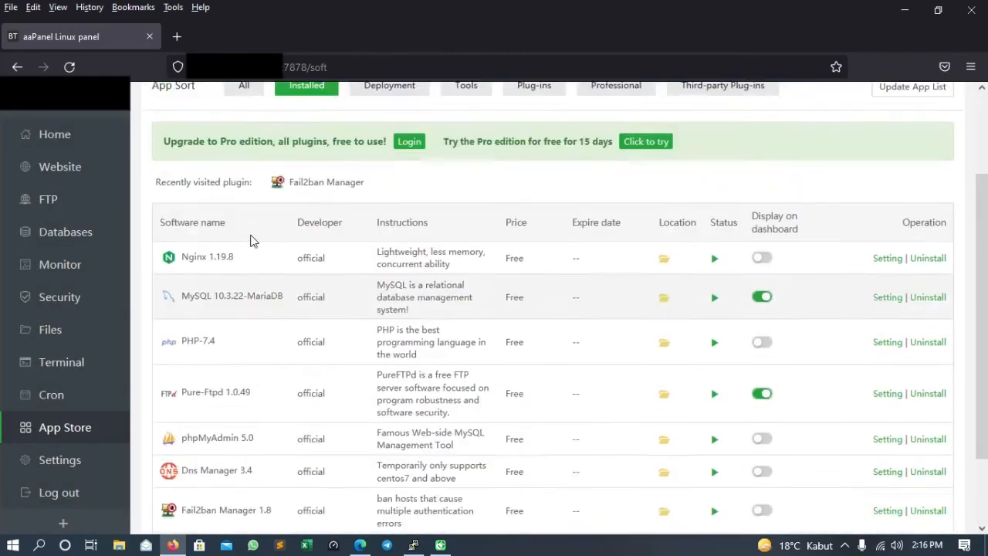
{"action": "scroll", "coordinate": [526, 321], "scroll_direction": "up", "scroll_amount": 5}
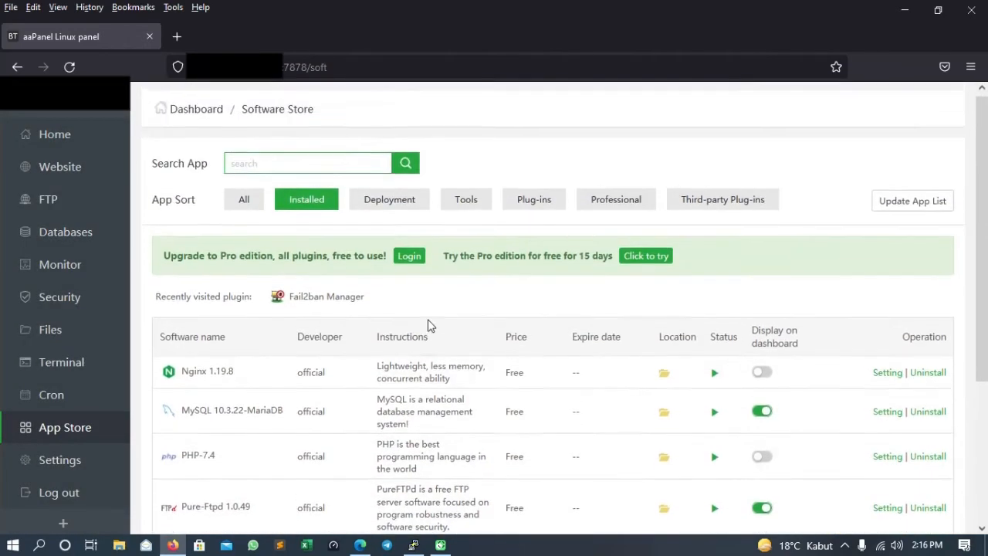
{"action": "scroll", "coordinate": [497, 316], "scroll_direction": "down", "scroll_amount": 5}
{"action": "scroll", "coordinate": [394, 409], "scroll_direction": "up", "scroll_amount": 4}
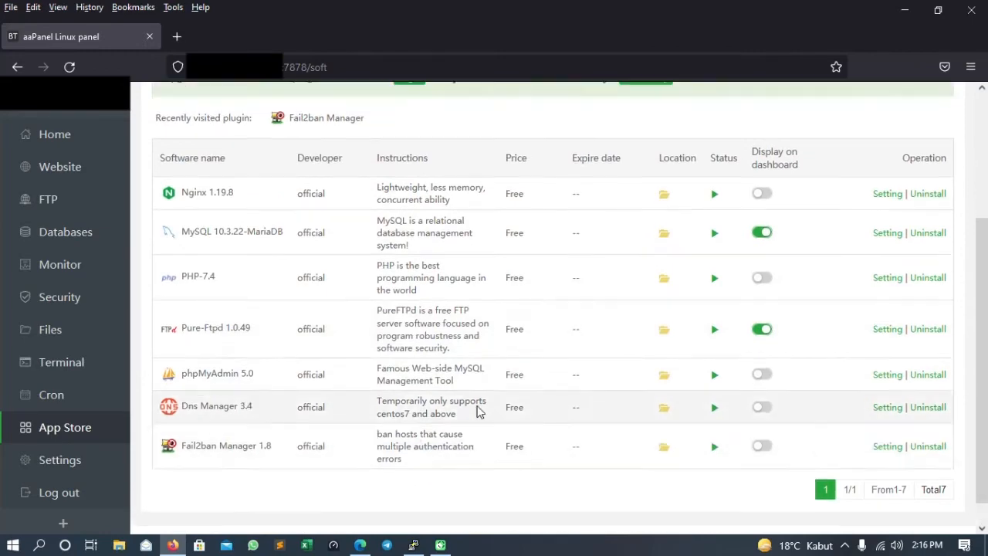
{"action": "scroll", "coordinate": [395, 409], "scroll_direction": "down", "scroll_amount": 4}
{"action": "scroll", "coordinate": [430, 408], "scroll_direction": "up", "scroll_amount": 5}
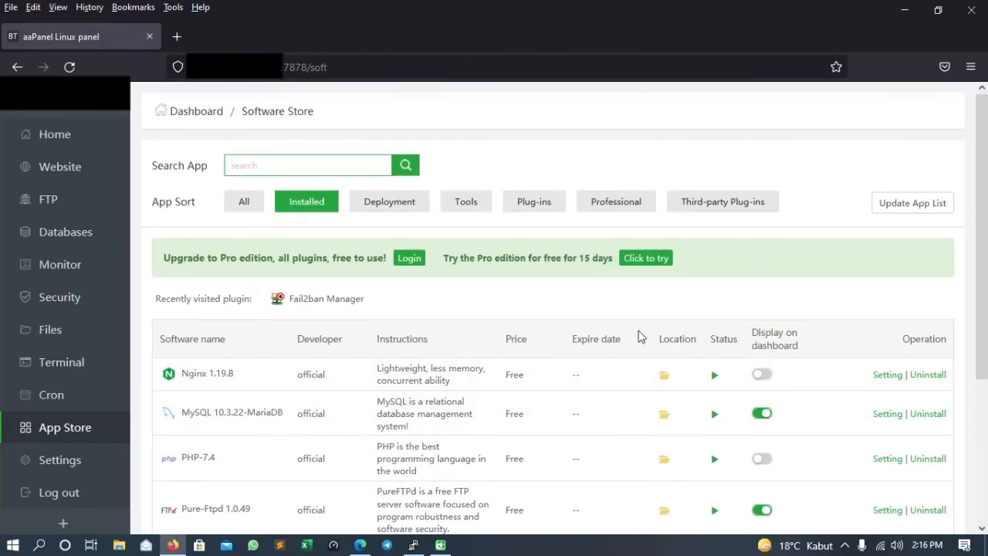
{"action": "scroll", "coordinate": [476, 415], "scroll_direction": "down", "scroll_amount": 4}
{"action": "scroll", "coordinate": [476, 414], "scroll_direction": "down", "scroll_amount": 2}
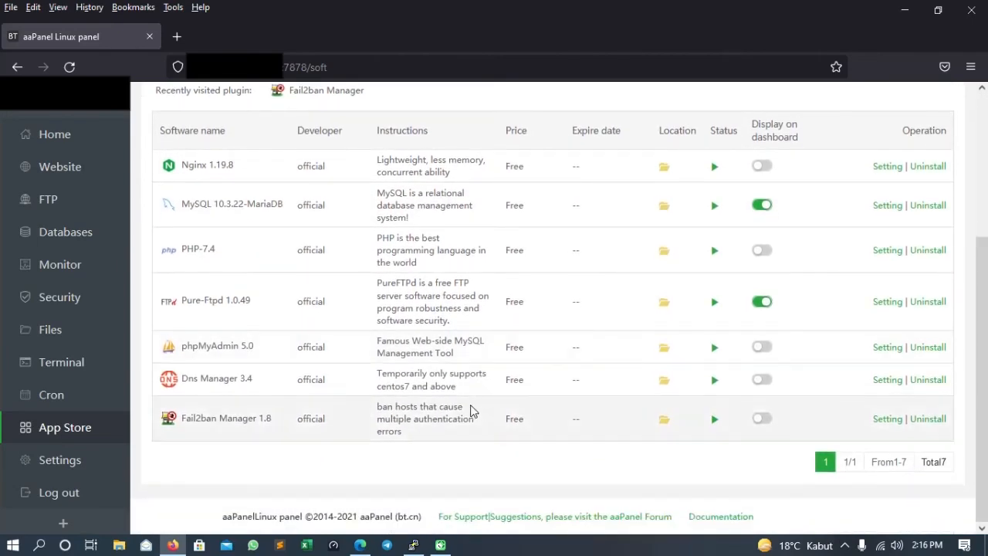
{"action": "scroll", "coordinate": [607, 406], "scroll_direction": "up", "scroll_amount": 4}
{"action": "scroll", "coordinate": [255, 209], "scroll_direction": "down", "scroll_amount": 4}
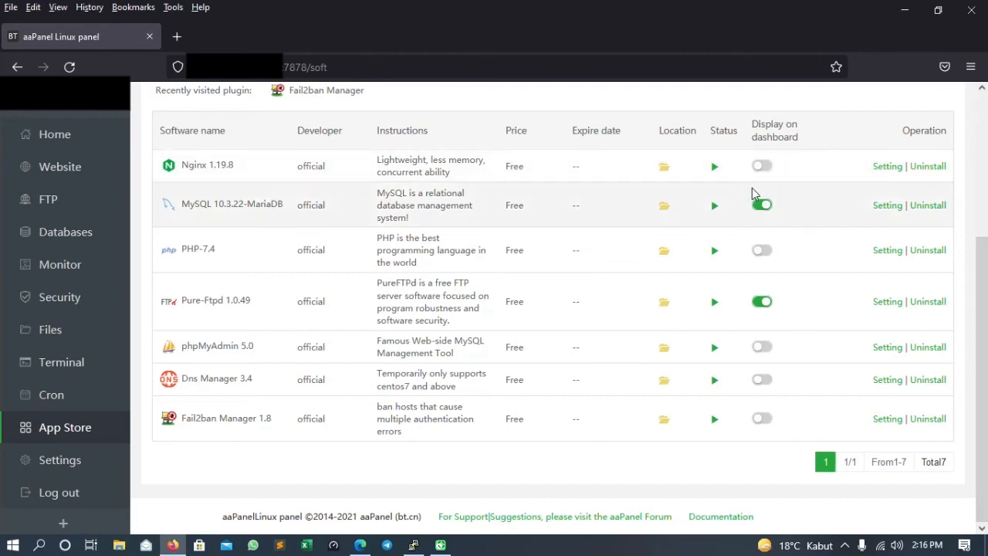
Turn on dashboard display for Nginx, PHP-7.4, phpMyAdmin, Dns Manager and Fail2ban Manager
{"action": "left_click", "coordinate": [761, 167]}
{"action": "left_click", "coordinate": [762, 250]}
{"action": "left_click", "coordinate": [762, 346]}
{"action": "left_click", "coordinate": [764, 383]}
{"action": "left_click", "coordinate": [762, 419]}
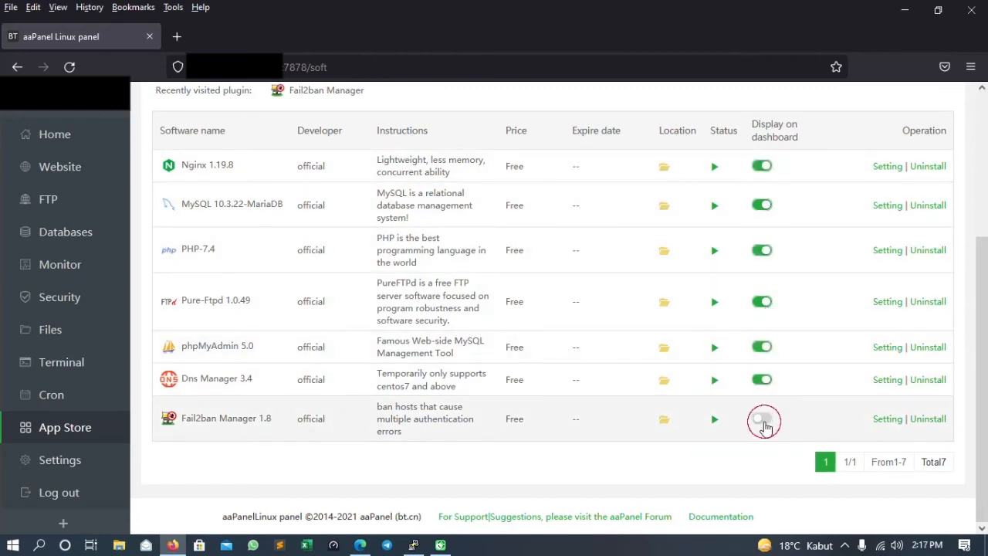
Return to the home overview and examine the apps in its Software section
{"action": "scroll", "coordinate": [228, 305], "scroll_direction": "up", "scroll_amount": 3}
{"action": "left_click", "coordinate": [84, 147]}
{"action": "scroll", "coordinate": [494, 247], "scroll_direction": "down", "scroll_amount": 5}
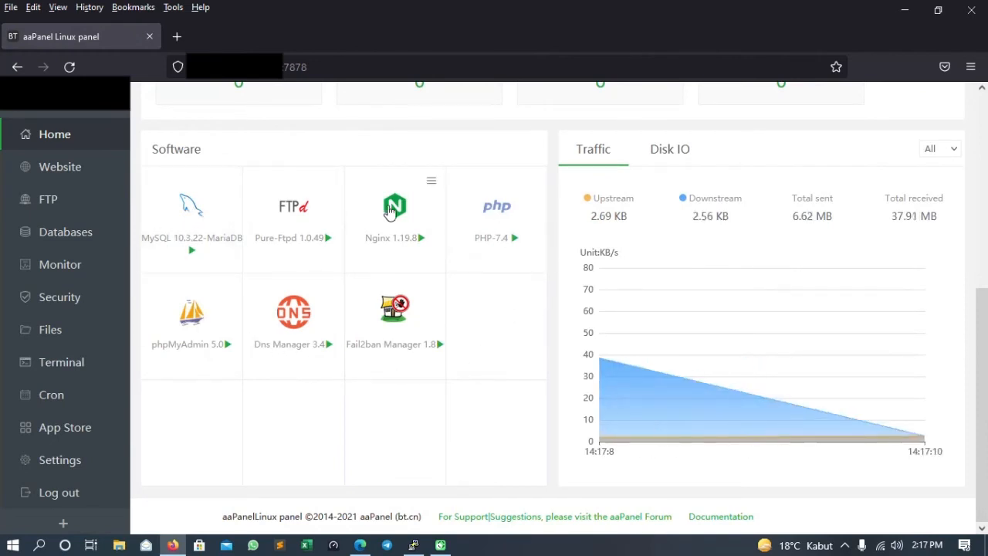
{"action": "scroll", "coordinate": [474, 349], "scroll_direction": "up", "scroll_amount": 5}
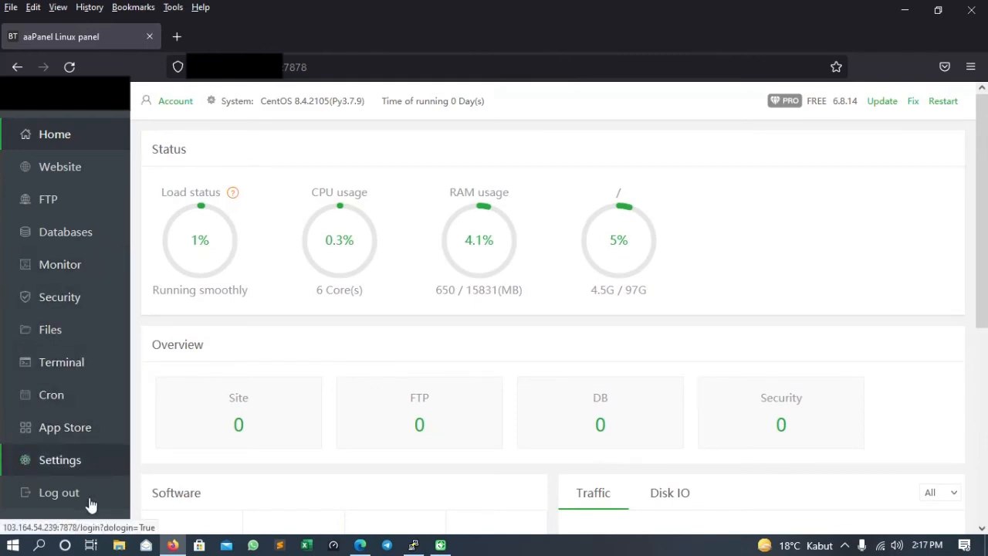
Open the panel settings, review the options and select the alias field's text
{"action": "left_click", "coordinate": [49, 462]}
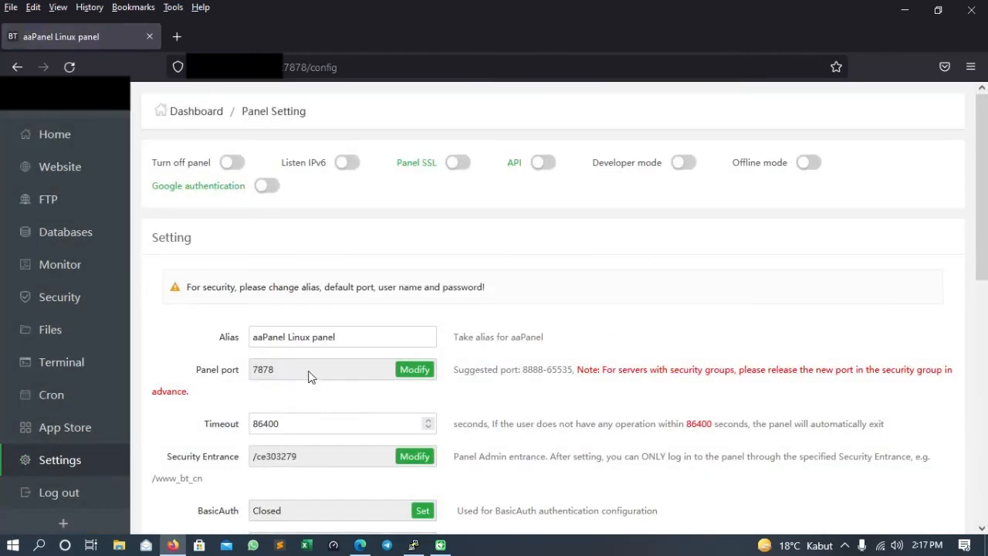
{"action": "scroll", "coordinate": [438, 276], "scroll_direction": "down", "scroll_amount": 2}
{"action": "scroll", "coordinate": [437, 276], "scroll_direction": "up", "scroll_amount": 2}
{"action": "left_click_drag", "start_coordinate": [354, 337], "coordinate": [234, 337]}
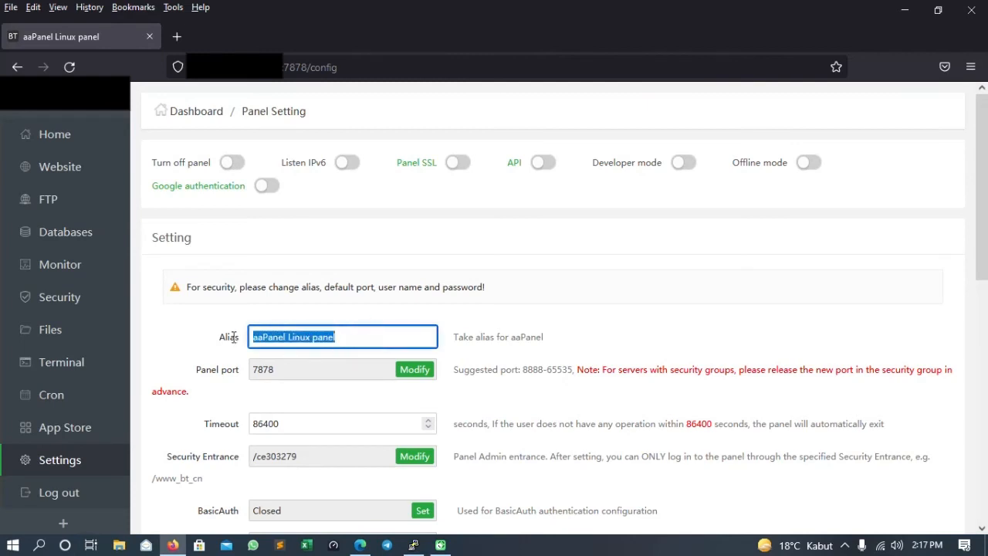
{"action": "left_click_drag", "start_coordinate": [355, 337], "coordinate": [241, 338]}
{"action": "left_click", "coordinate": [359, 337]}
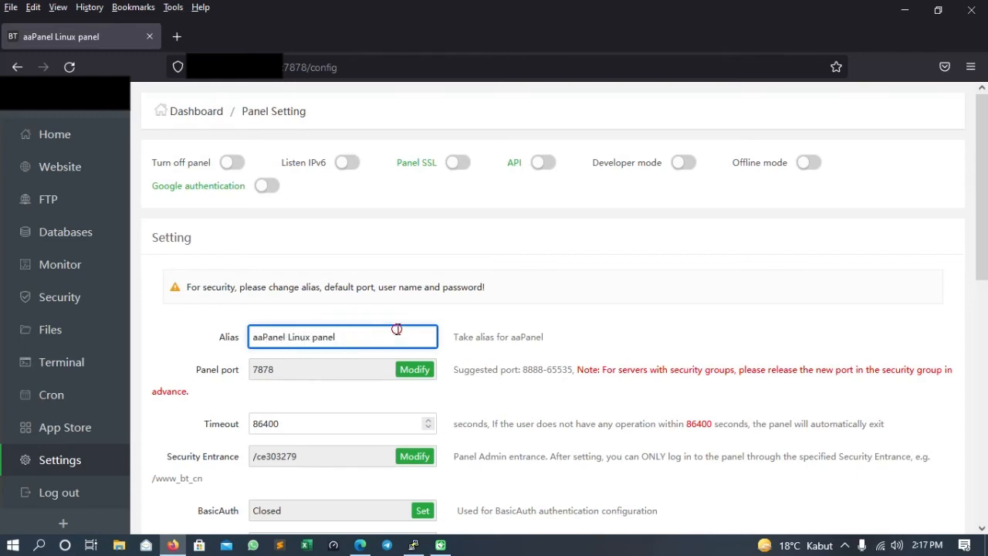
Review the panel settings from the alias through the port, security entrance, directories and server time to the temporary login option
{"action": "left_click_drag", "start_coordinate": [397, 331], "coordinate": [240, 337]}
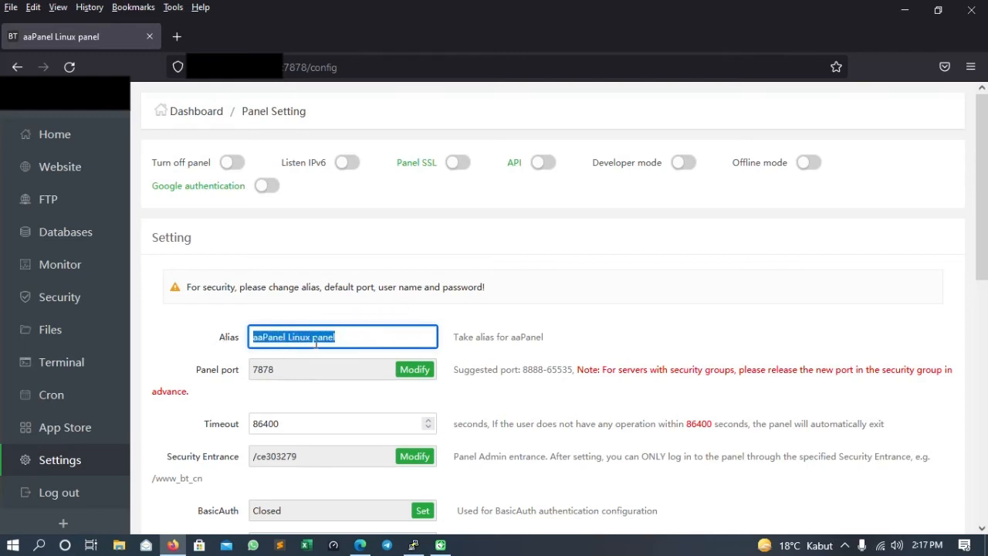
{"action": "left_click", "coordinate": [348, 341]}
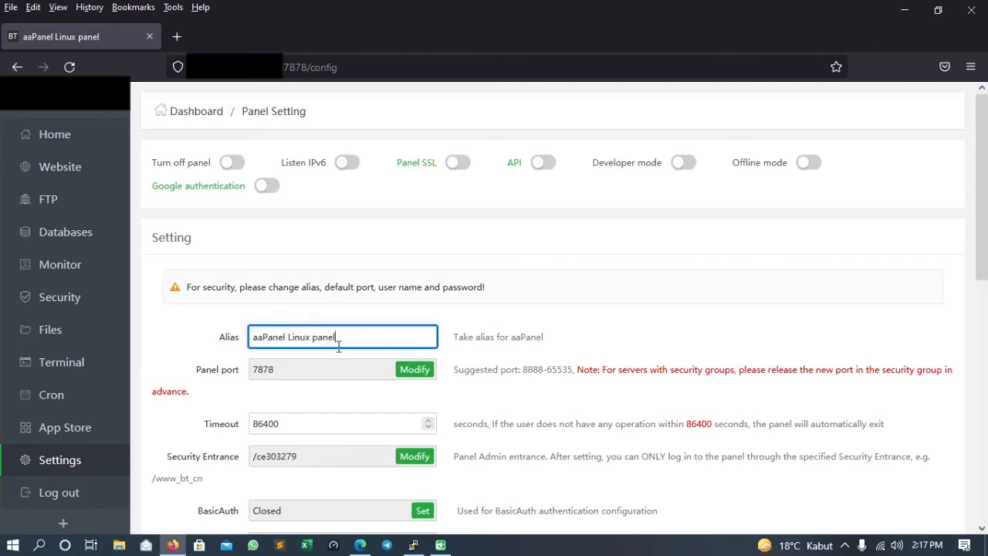
{"action": "left_click_drag", "start_coordinate": [353, 335], "coordinate": [212, 340]}
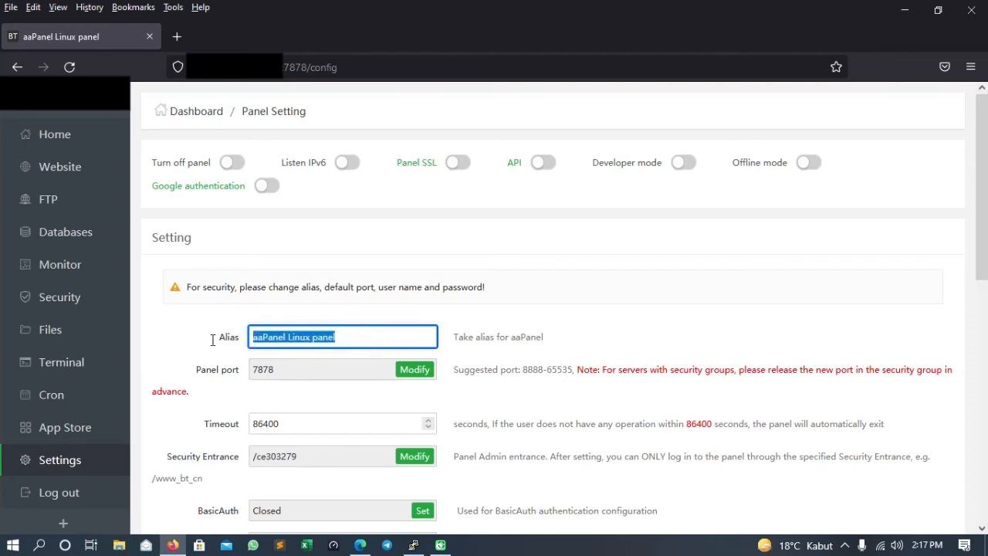
{"action": "left_click", "coordinate": [298, 340]}
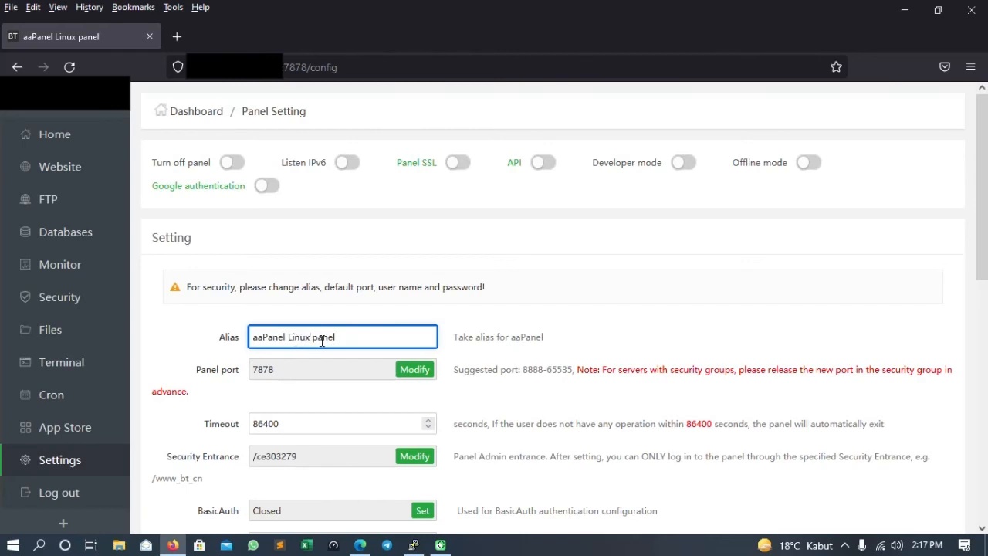
{"action": "left_click_drag", "start_coordinate": [356, 338], "coordinate": [175, 337]}
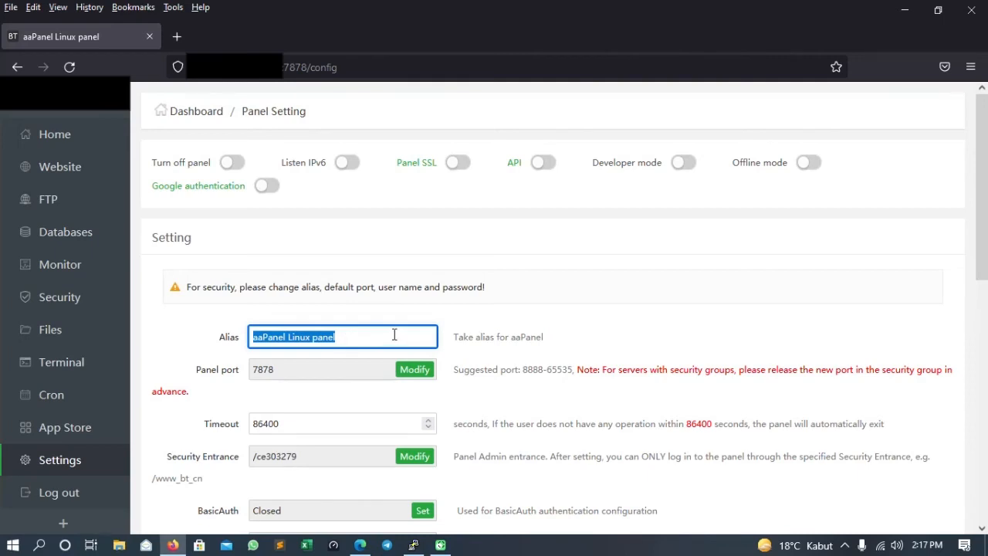
{"action": "scroll", "coordinate": [371, 332], "scroll_direction": "down", "scroll_amount": 1}
{"action": "scroll", "coordinate": [317, 332], "scroll_direction": "down", "scroll_amount": 1}
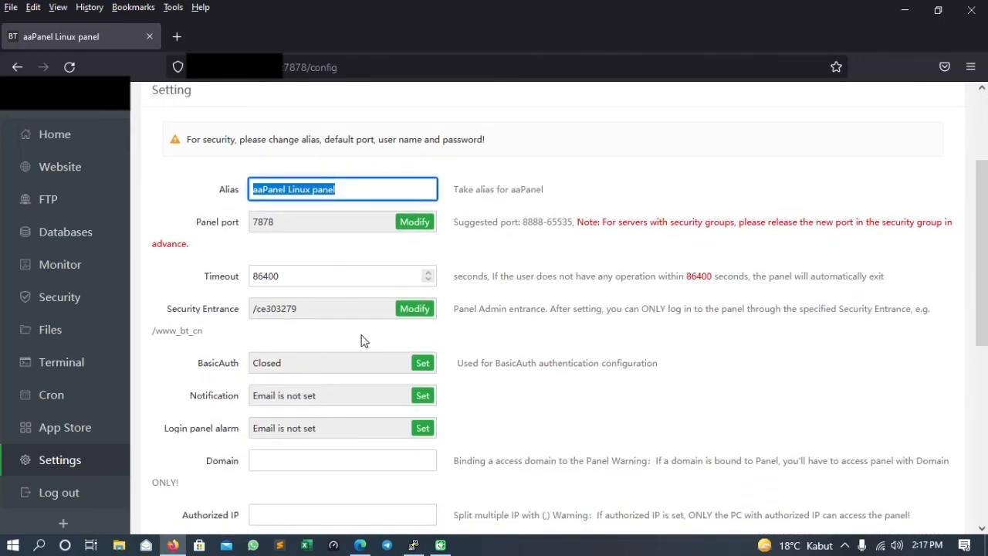
{"action": "scroll", "coordinate": [291, 339], "scroll_direction": "down", "scroll_amount": 1}
{"action": "scroll", "coordinate": [290, 340], "scroll_direction": "up", "scroll_amount": 1}
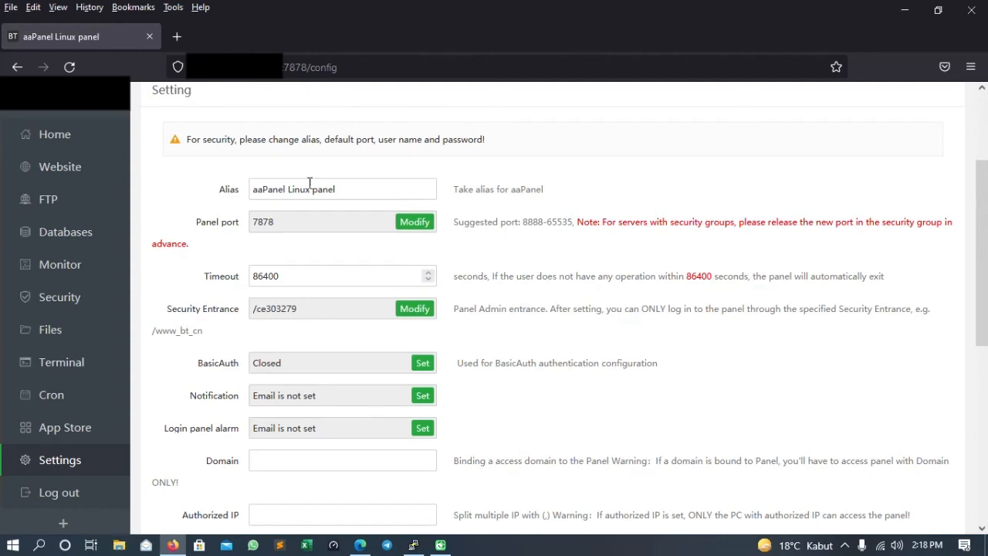
{"action": "scroll", "coordinate": [268, 256], "scroll_direction": "down", "scroll_amount": 4}
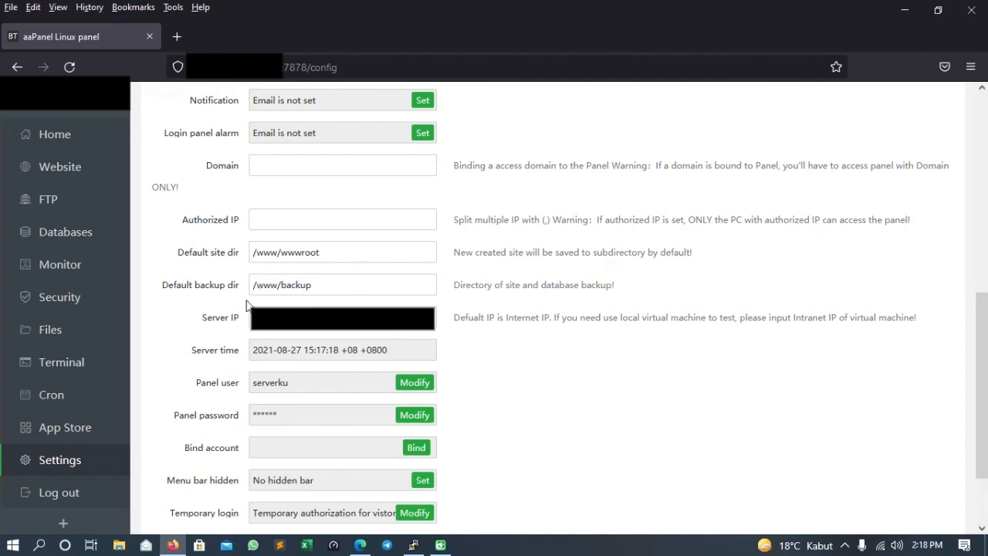
{"action": "scroll", "coordinate": [254, 301], "scroll_direction": "down", "scroll_amount": 2}
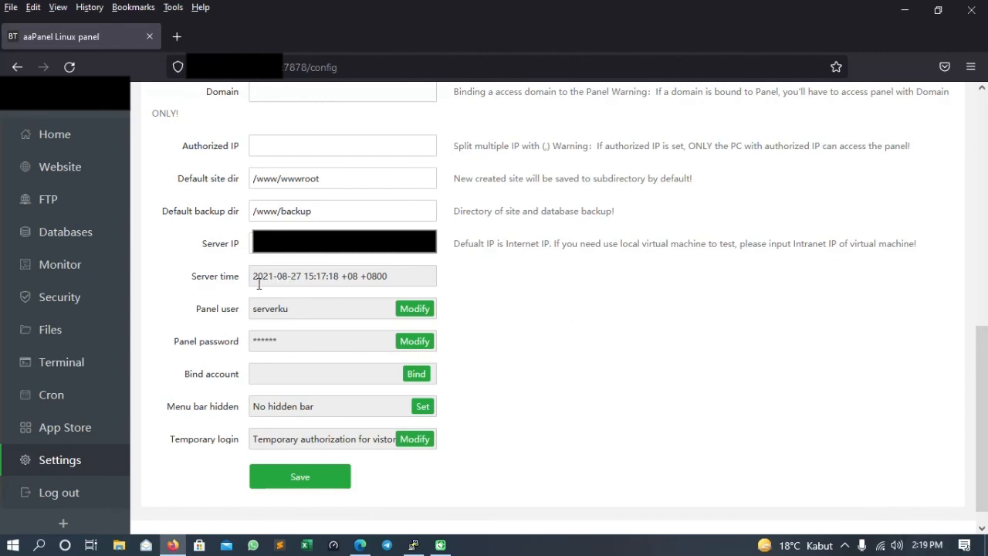
Try to edit the server time directly in the panel settings by removing the end of its value
{"action": "left_click", "coordinate": [324, 276]}
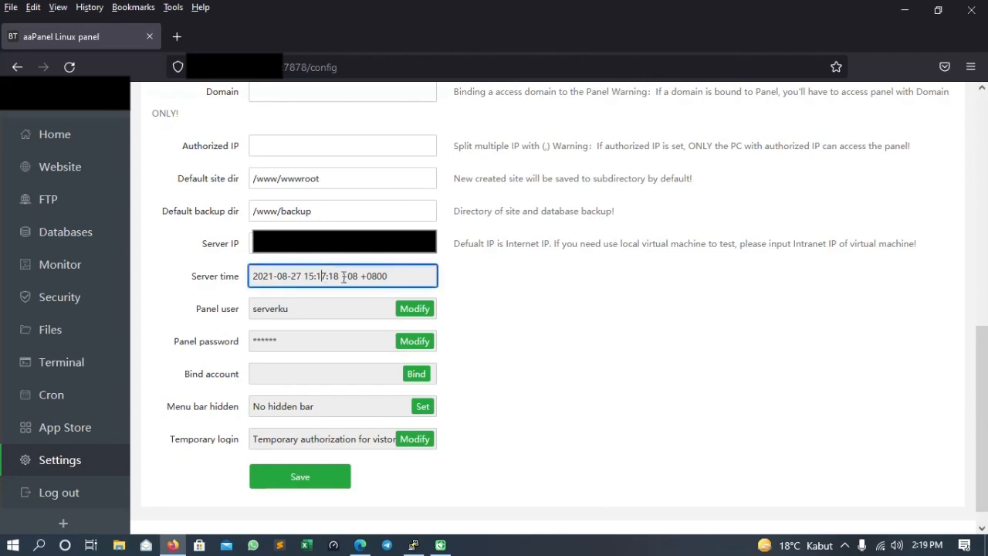
{"action": "left_click", "coordinate": [388, 276], "text": "shift"}
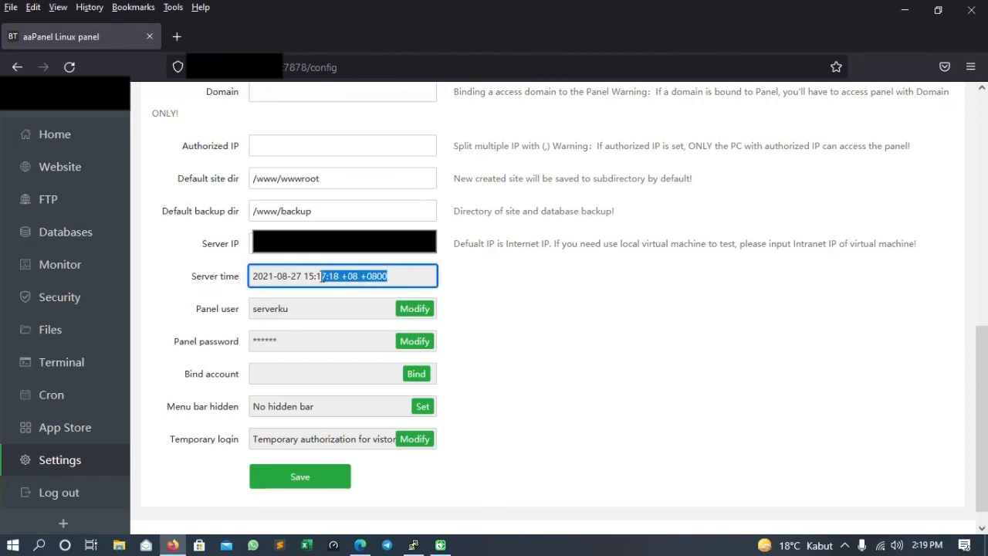
{"action": "key", "text": "BackSpace"}
{"action": "left_click", "coordinate": [557, 318]}
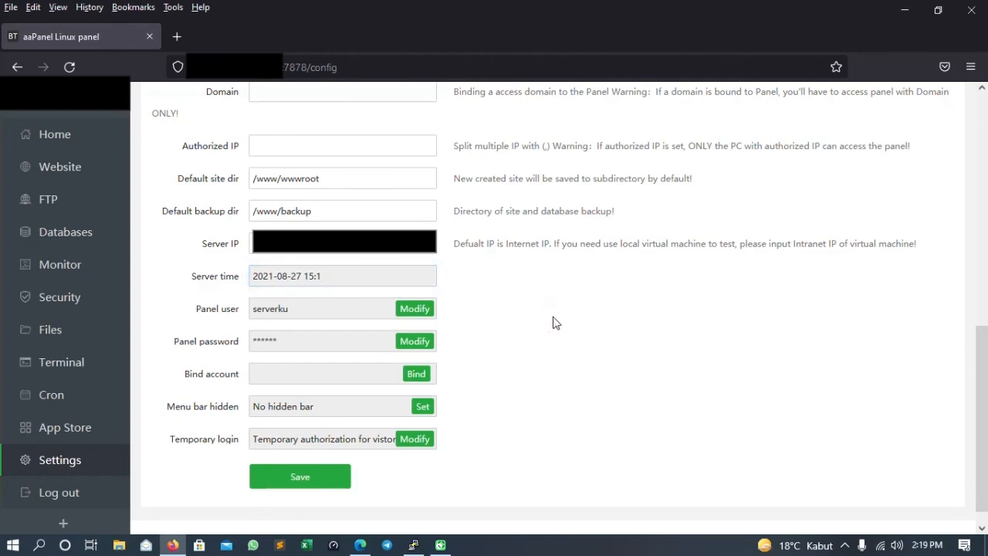
{"action": "left_click", "coordinate": [346, 278]}
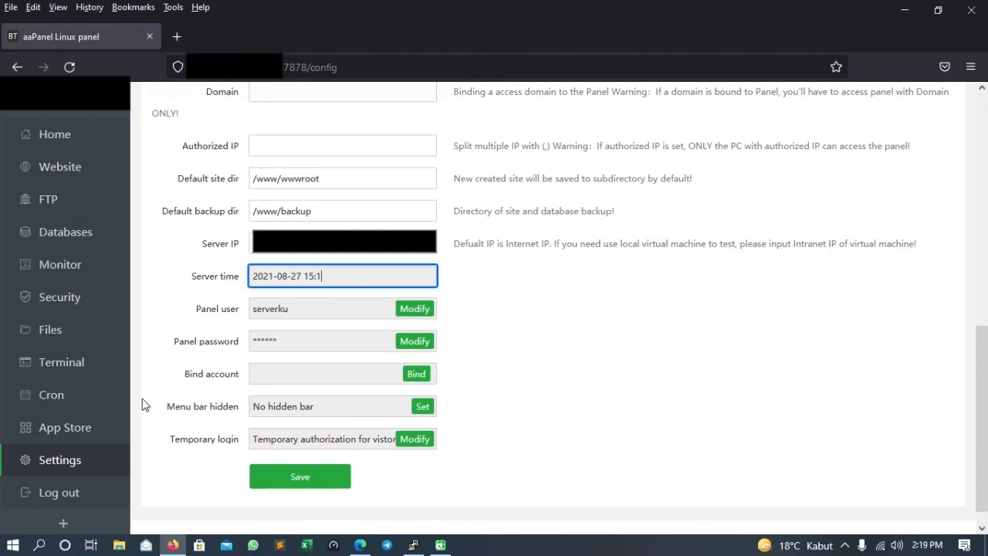
Open the App Store and search all apps for "Linux"
{"action": "left_click", "coordinate": [79, 439]}
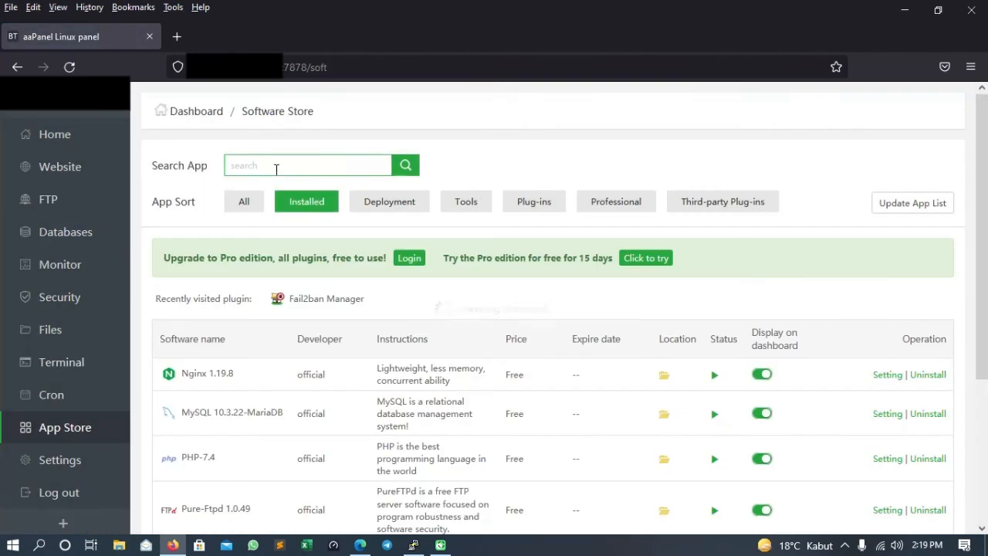
{"action": "left_click", "coordinate": [276, 169]}
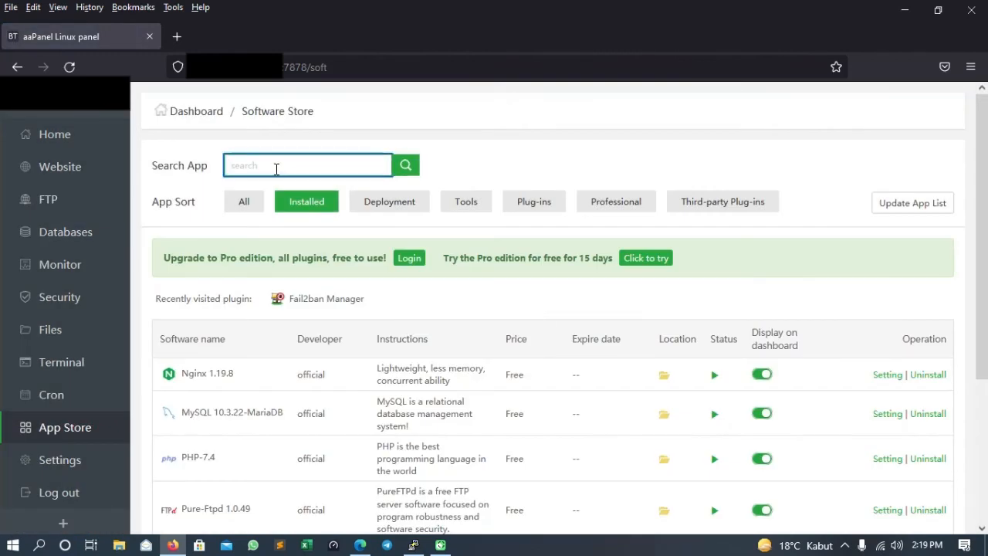
{"action": "left_click", "coordinate": [261, 200]}
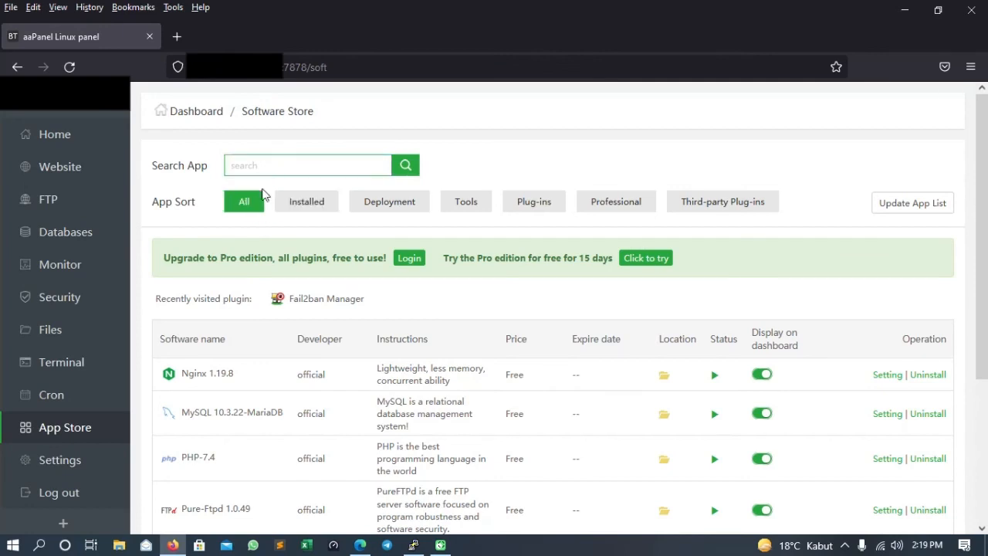
{"action": "left_click", "coordinate": [268, 162]}
{"action": "left_click", "coordinate": [268, 163]}
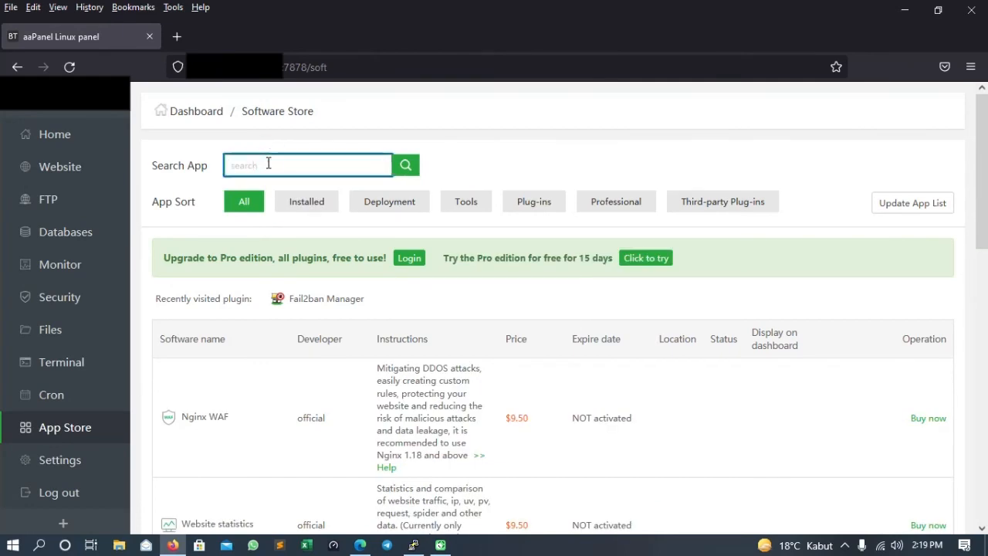
{"action": "type", "text": "Linux"}
{"action": "key", "text": "Return"}
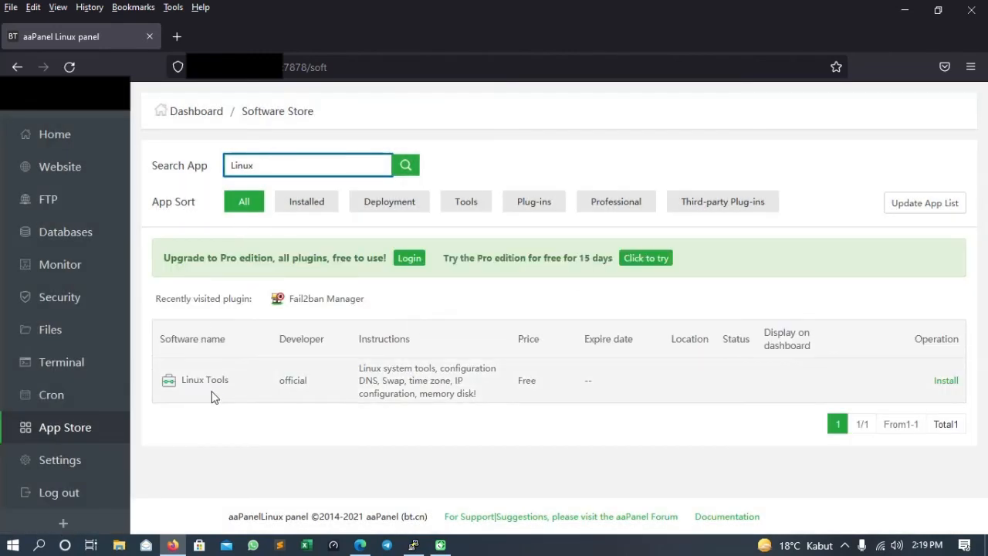
Install the free Linux Tools app and move its installation progress window aside
{"action": "left_click", "coordinate": [948, 383]}
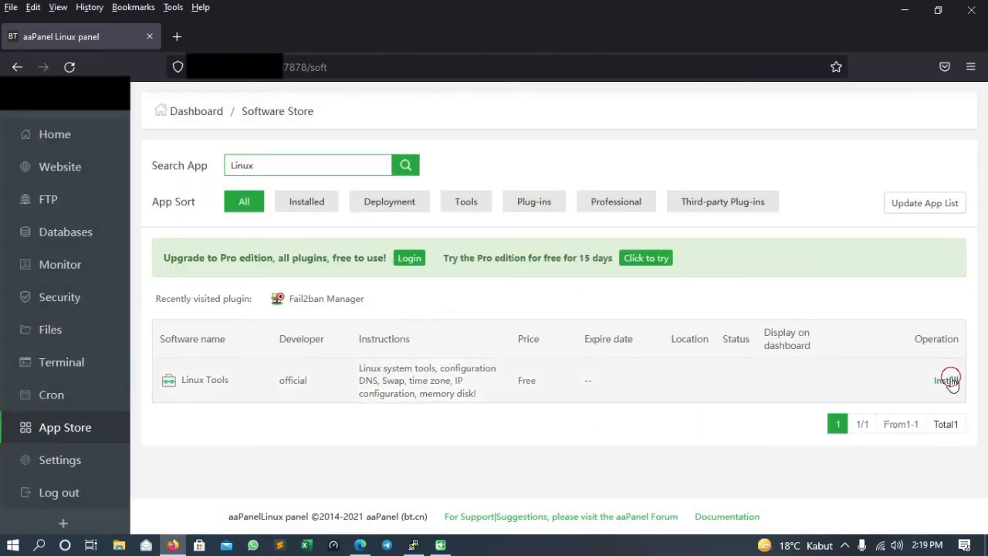
{"action": "left_click", "coordinate": [581, 357]}
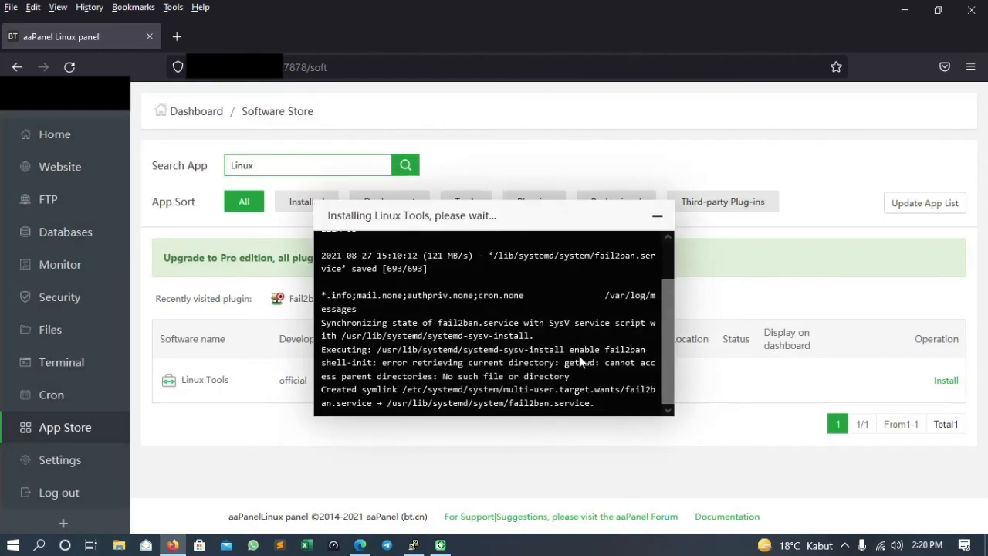
{"action": "left_click_drag", "start_coordinate": [540, 216], "coordinate": [711, 192]}
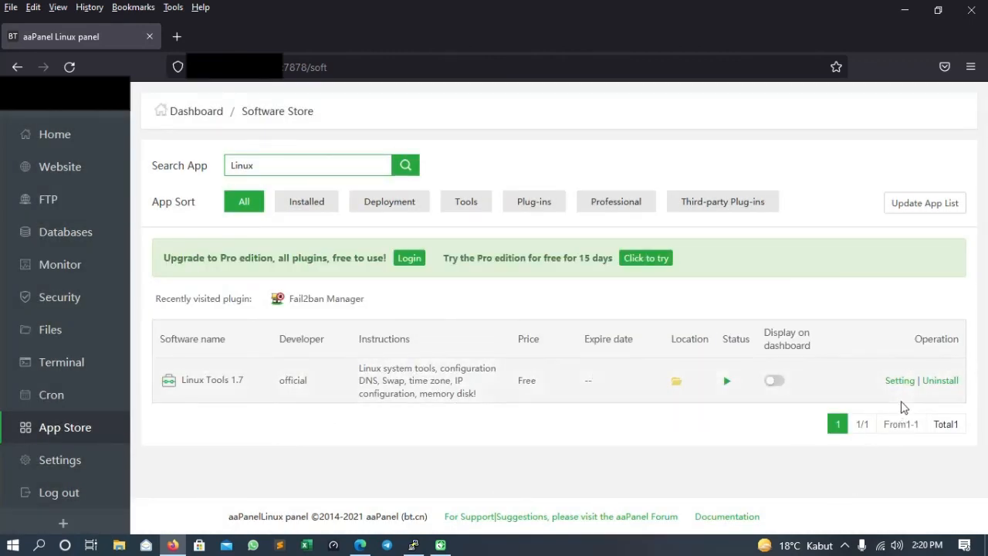
Set the server's time zone to Asia/Jakarta in the Linux Tools settings, confirm it and close the dialog
{"action": "left_click", "coordinate": [900, 380]}
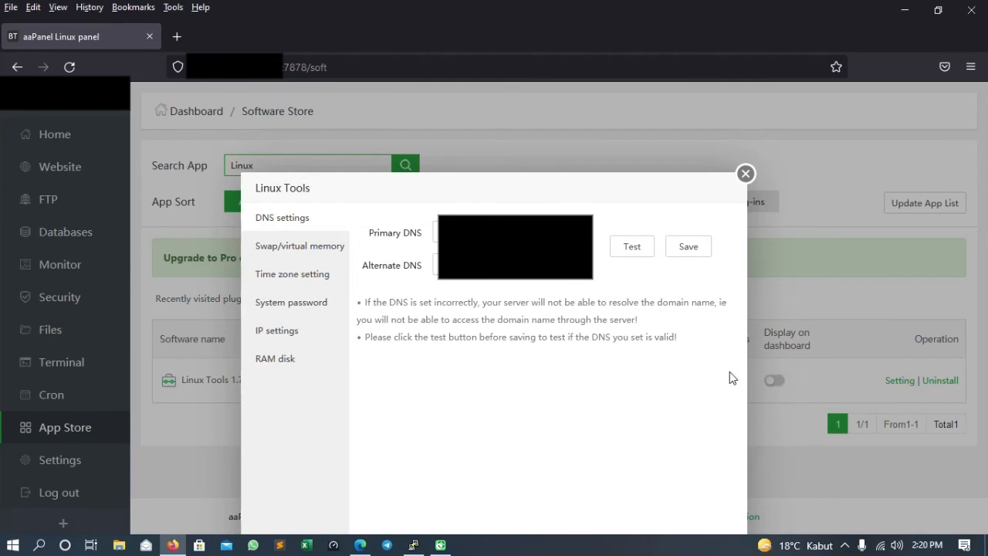
{"action": "left_click", "coordinate": [290, 280]}
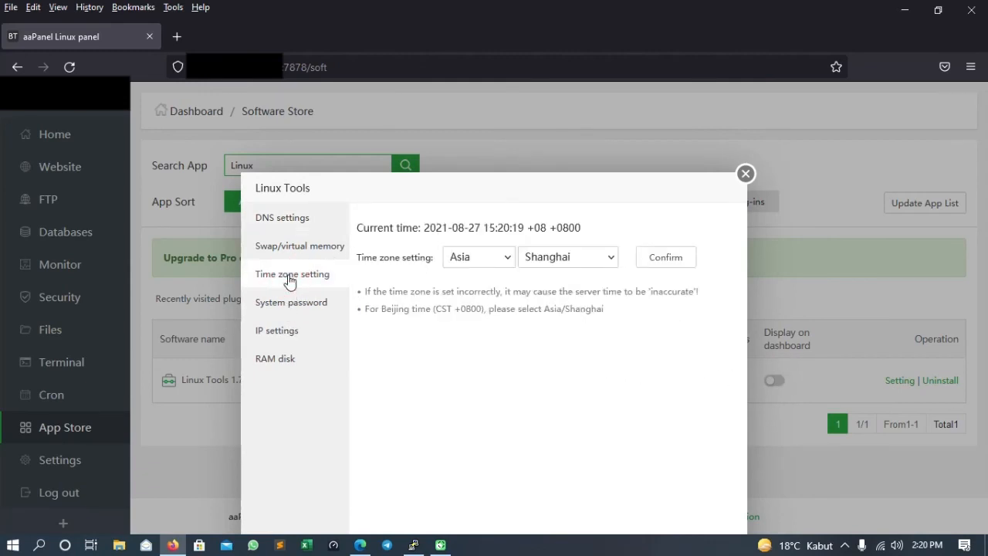
{"action": "left_click", "coordinate": [507, 262]}
{"action": "left_click", "coordinate": [548, 257]}
{"action": "left_click", "coordinate": [573, 260]}
{"action": "scroll", "coordinate": [574, 362], "scroll_direction": "down", "scroll_amount": 5}
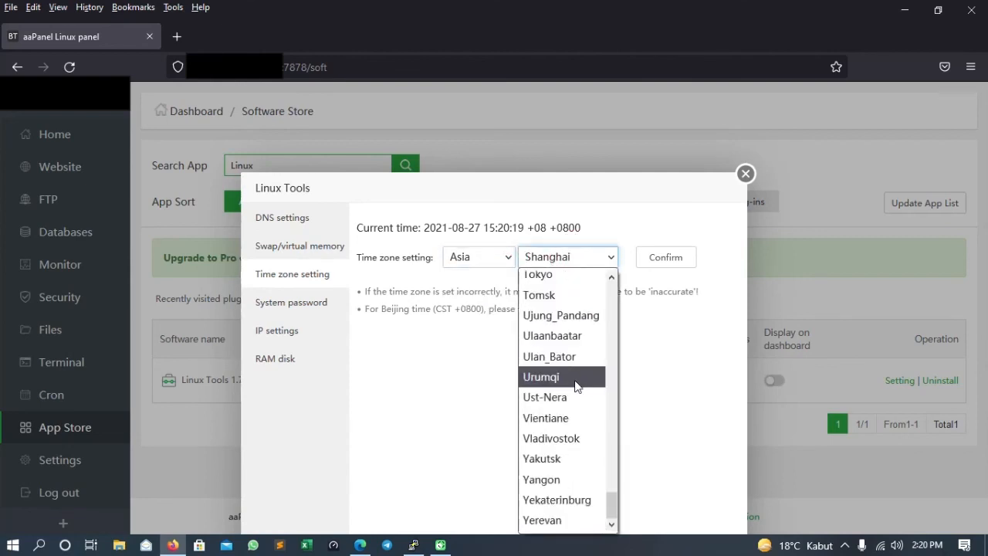
{"action": "scroll", "coordinate": [583, 494], "scroll_direction": "up", "scroll_amount": 6}
{"action": "scroll", "coordinate": [581, 470], "scroll_direction": "up", "scroll_amount": 15}
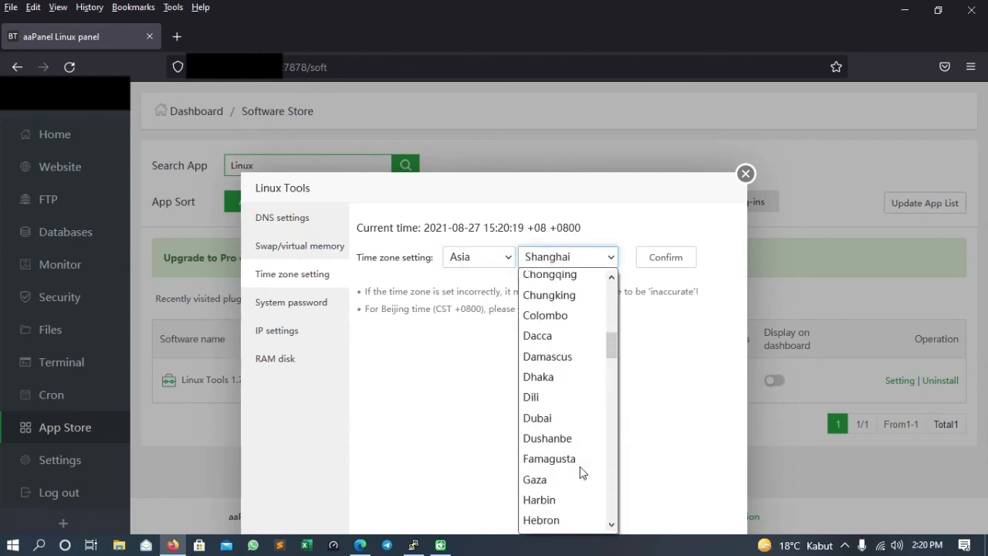
{"action": "scroll", "coordinate": [580, 467], "scroll_direction": "down", "scroll_amount": 8}
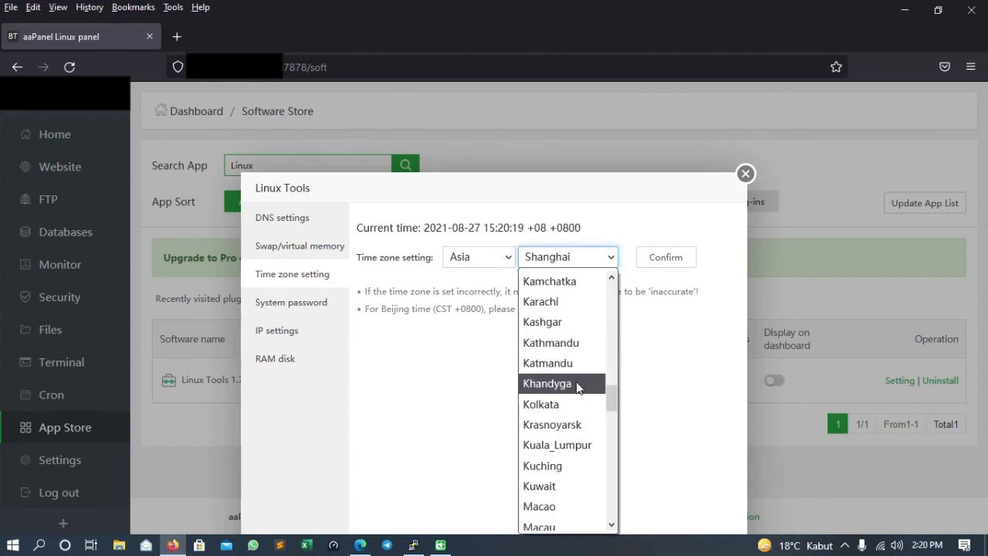
{"action": "scroll", "coordinate": [580, 382], "scroll_direction": "down", "scroll_amount": 8}
{"action": "scroll", "coordinate": [578, 387], "scroll_direction": "down", "scroll_amount": 5}
{"action": "scroll", "coordinate": [578, 387], "scroll_direction": "up", "scroll_amount": 10}
{"action": "scroll", "coordinate": [578, 386], "scroll_direction": "up", "scroll_amount": 8}
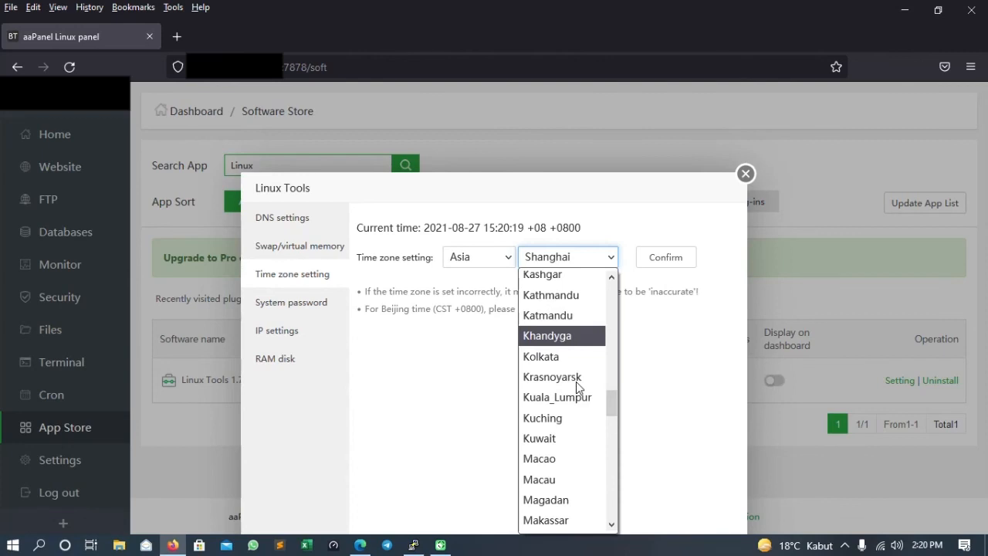
{"action": "left_click", "coordinate": [545, 398]}
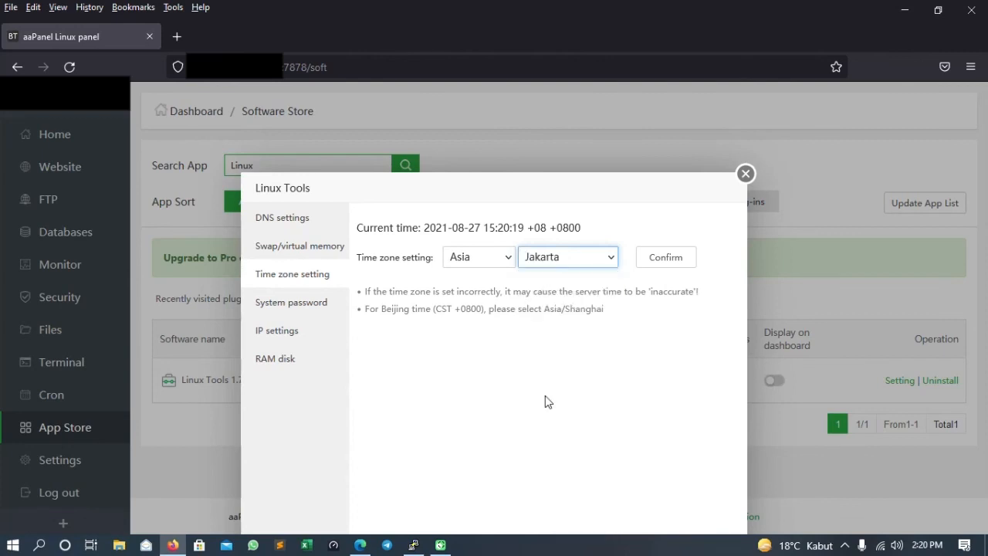
{"action": "left_click", "coordinate": [679, 260]}
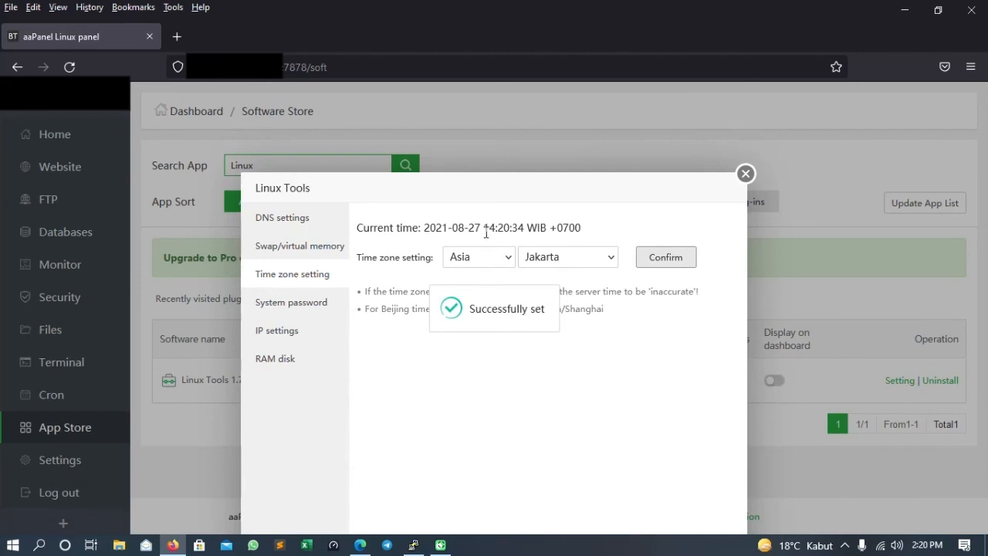
{"action": "mouse_move", "coordinate": [920, 551]}
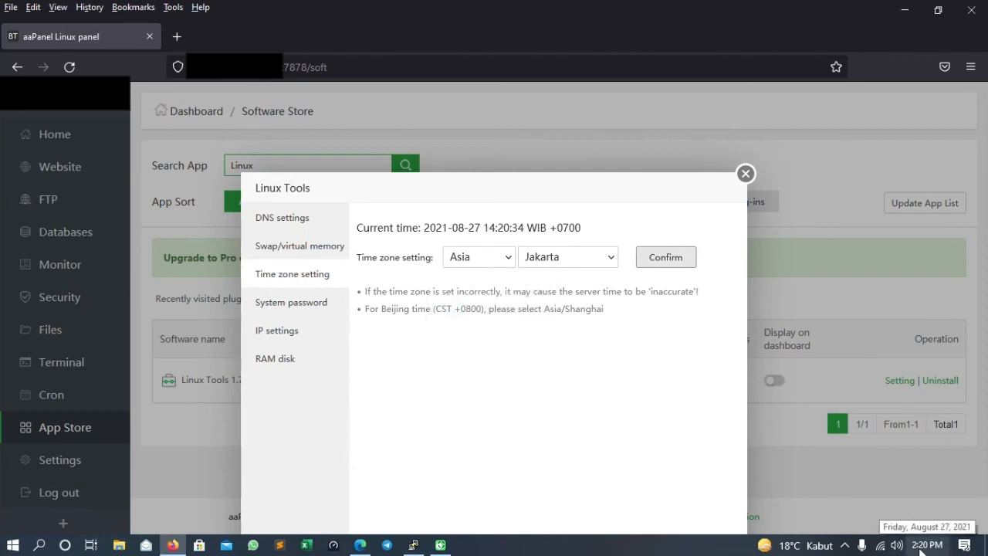
{"action": "left_click", "coordinate": [745, 175]}
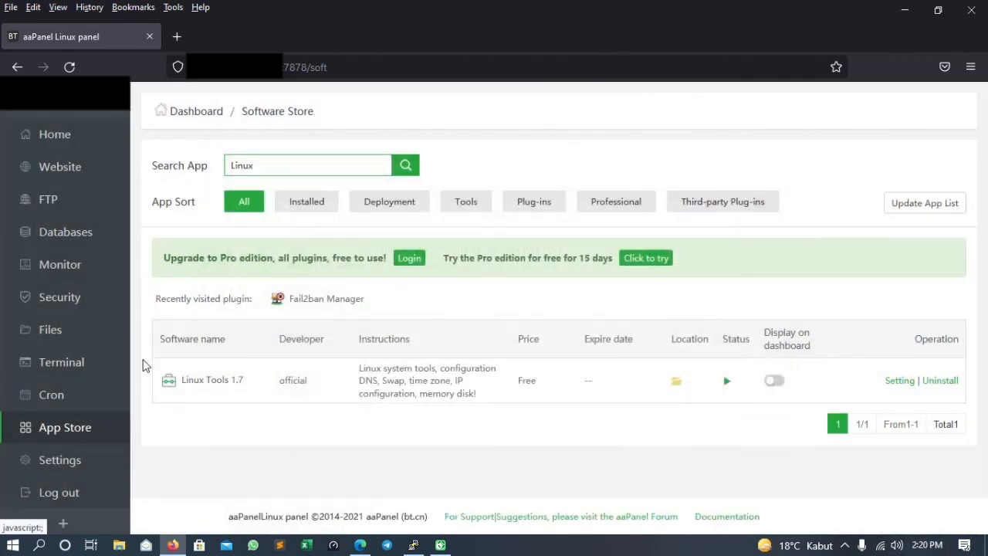
Check the server time in the panel settings, and return to the home overview
{"action": "left_click", "coordinate": [71, 465]}
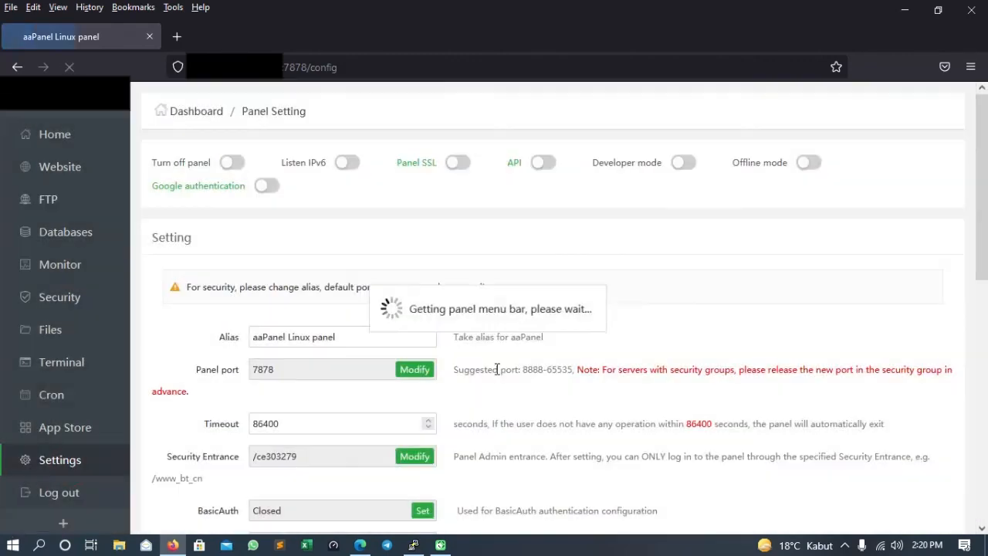
{"action": "scroll", "coordinate": [496, 369], "scroll_direction": "down", "scroll_amount": 7}
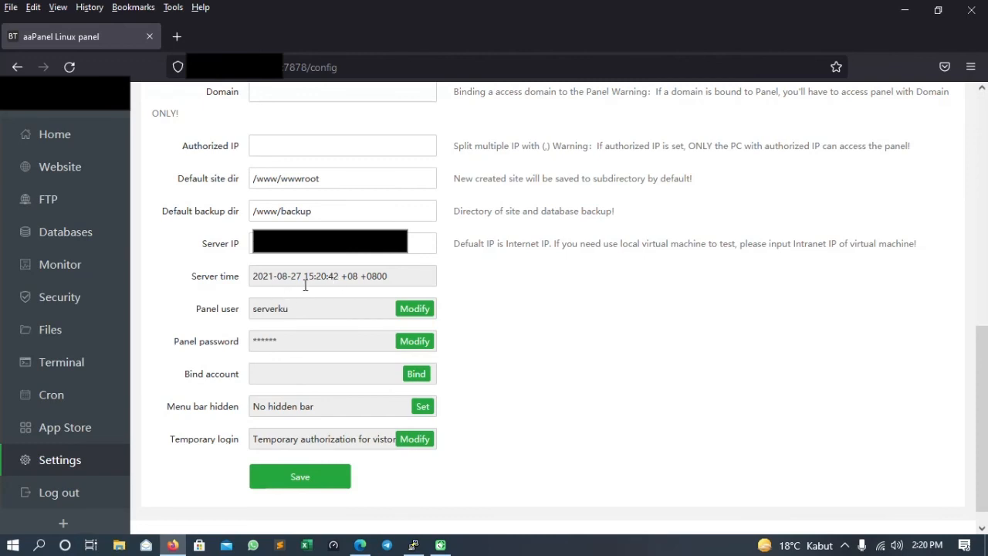
{"action": "left_click", "coordinate": [58, 136]}
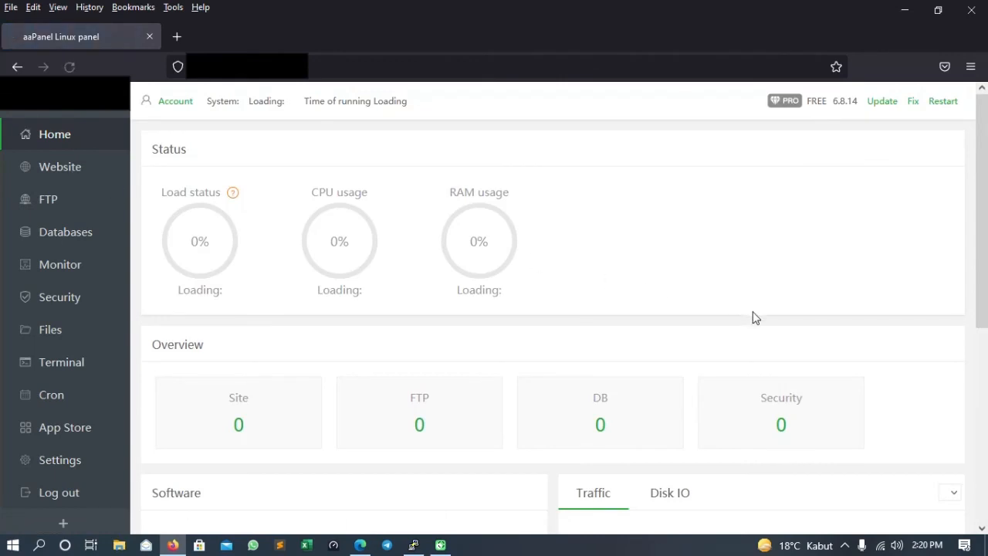